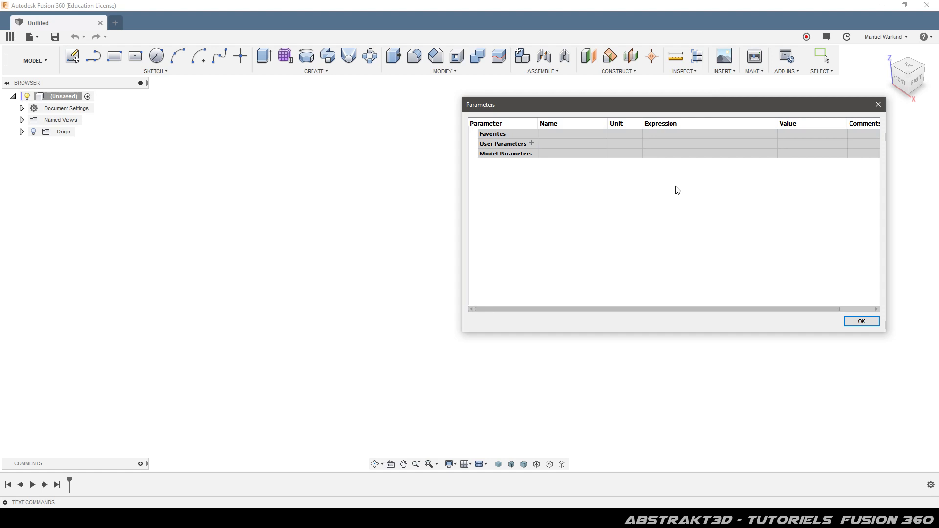
Add a user parameter named RInterne in mm with the expression 60
{"action": "left_click", "coordinate": [531, 143]}
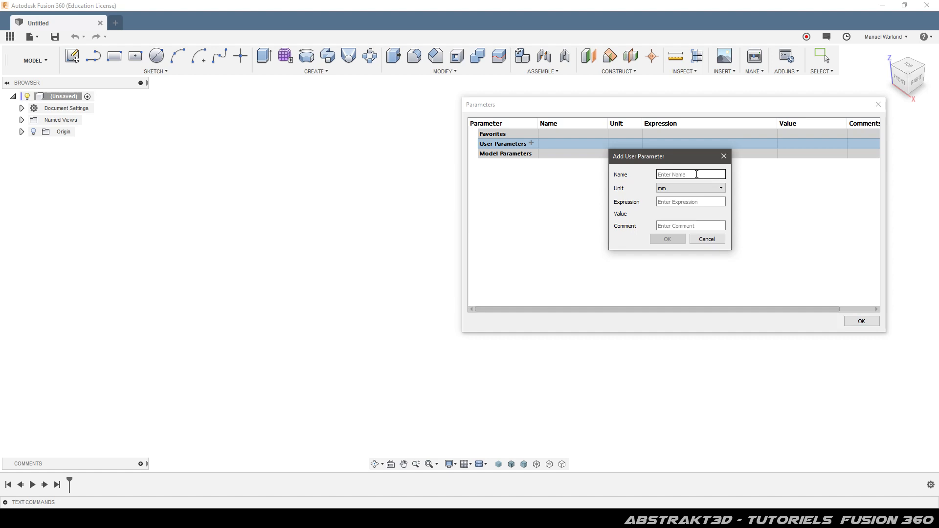
{"action": "type", "text": "RInterne"}
{"action": "left_click", "coordinate": [705, 204]}
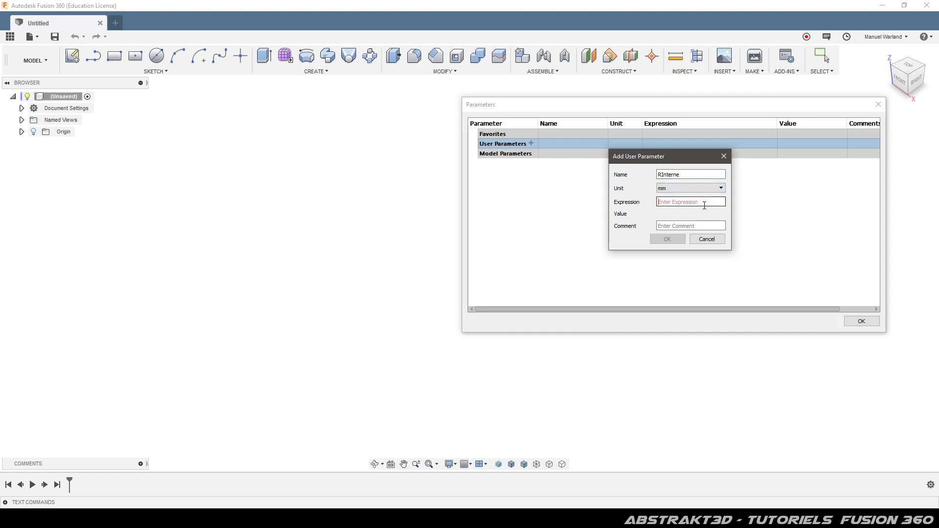
{"action": "type", "text": "60"}
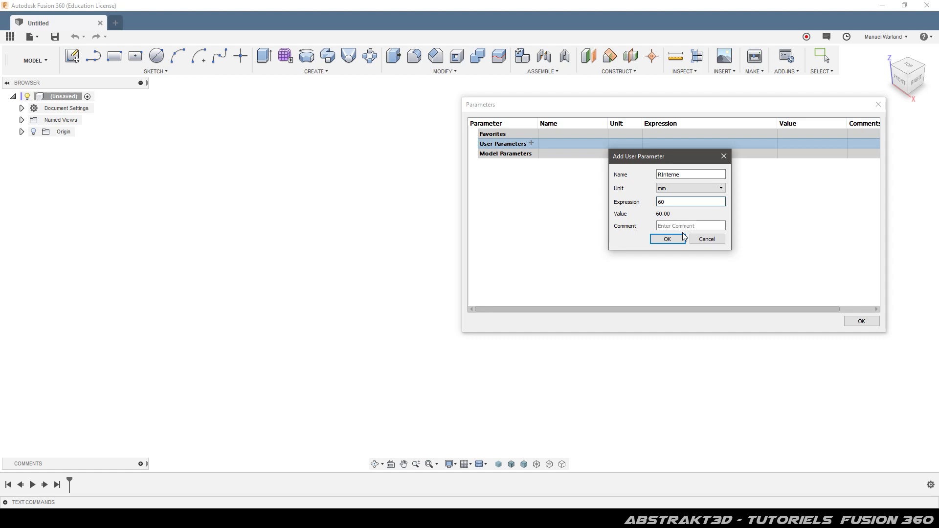
{"action": "left_click", "coordinate": [668, 239]}
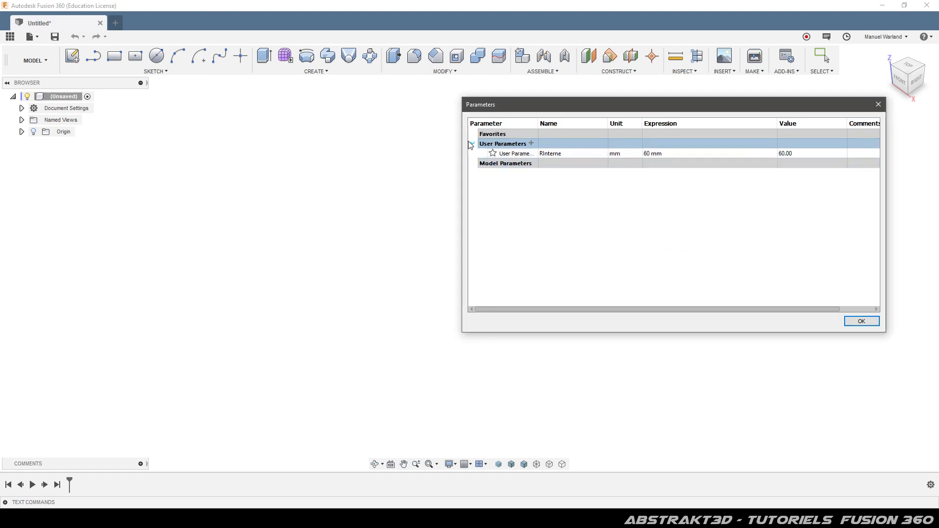
Add a user parameter named RExterne in mm with the expression 100
{"action": "left_click", "coordinate": [531, 144]}
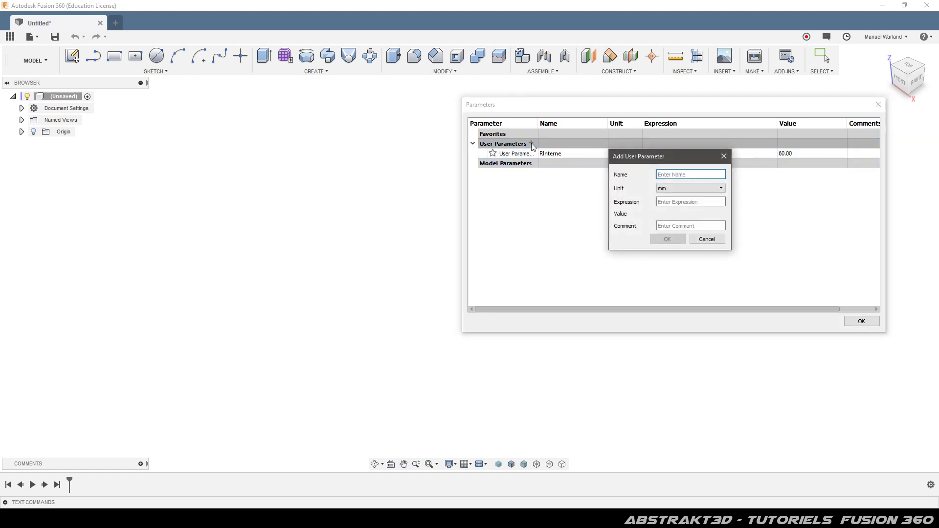
{"action": "type", "text": "RExterne"}
{"action": "left_click", "coordinate": [679, 203]}
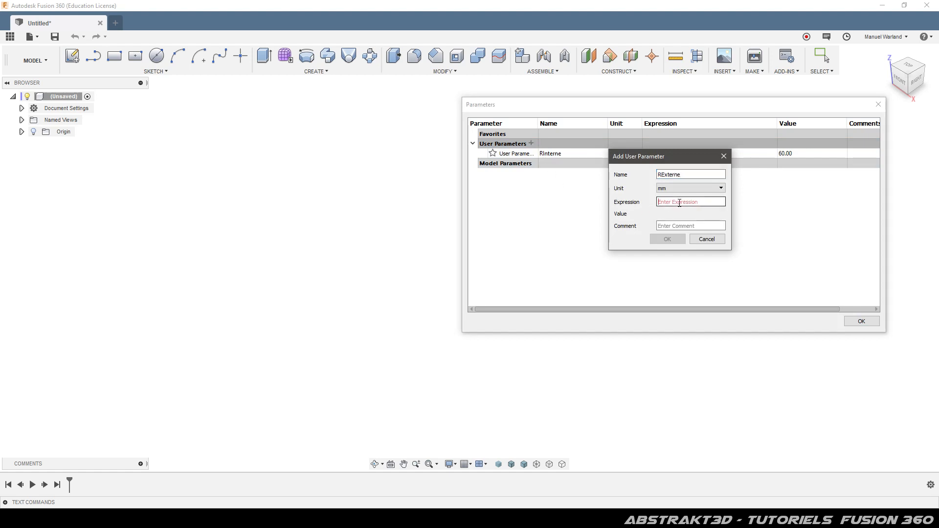
{"action": "type", "text": "100"}
{"action": "key", "text": "Return"}
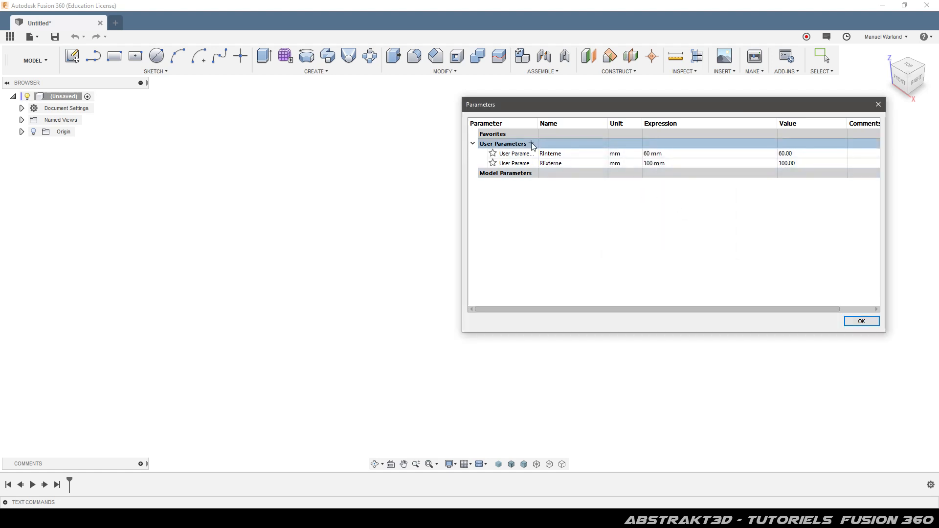
Add a user parameter named HConduit in mm with the expression 50
{"action": "left_click", "coordinate": [532, 143]}
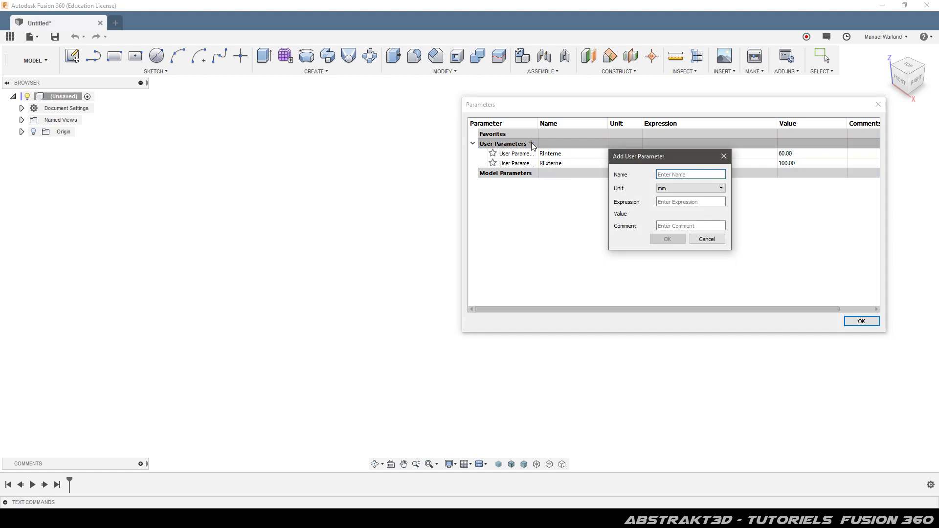
{"action": "type", "text": "HConduit"}
{"action": "left_click", "coordinate": [692, 202]}
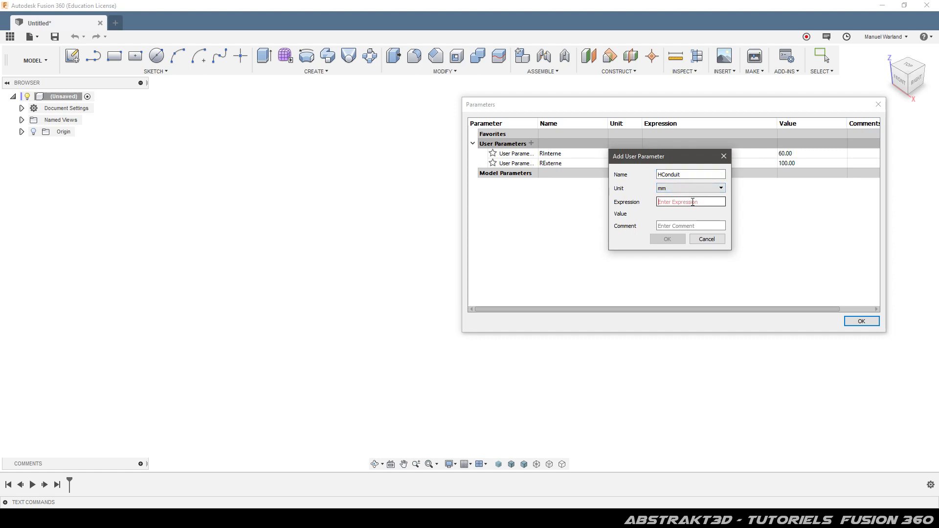
{"action": "type", "text": "50"}
{"action": "key", "text": "Return"}
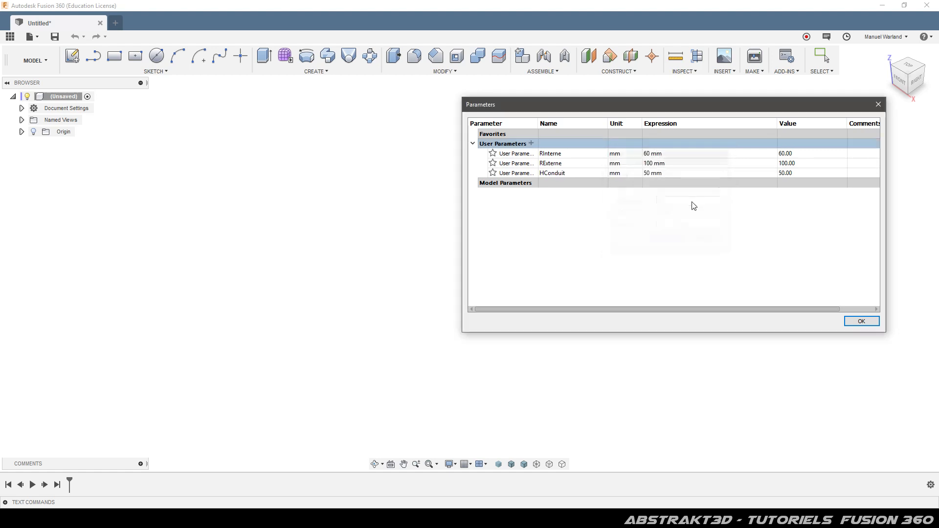
Add a user parameter named Epaisseur in mm with the expression 5
{"action": "left_click", "coordinate": [532, 143]}
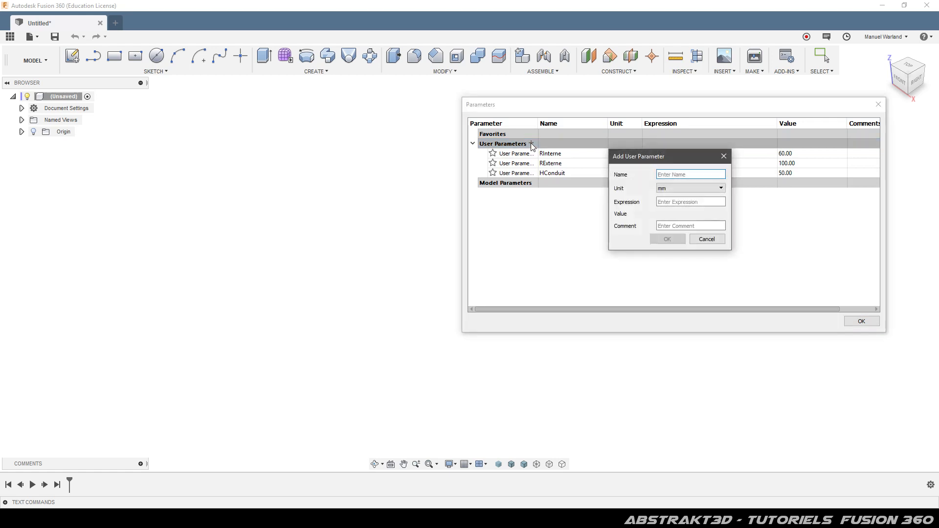
{"action": "type", "text": "Epaisseur"}
{"action": "left_click", "coordinate": [706, 202]}
{"action": "type", "text": "5"}
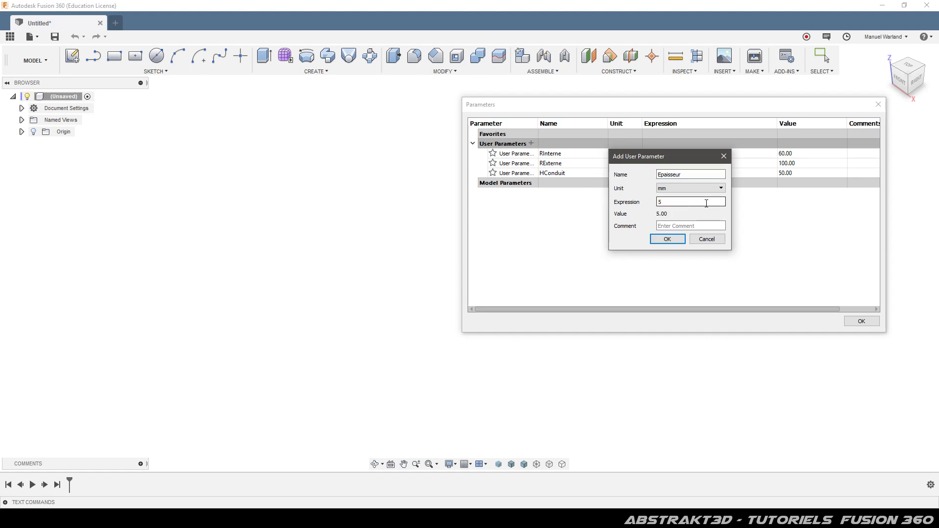
{"action": "left_click", "coordinate": [666, 240]}
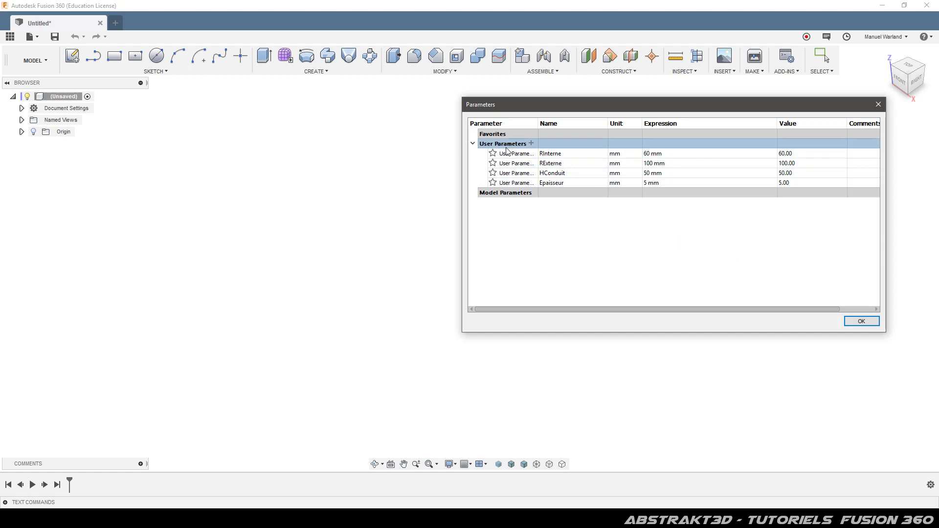
Add a user parameter named lBarre in mm with the expression ((RInterne * 2) / 1.6180) / 2
{"action": "left_click", "coordinate": [531, 144]}
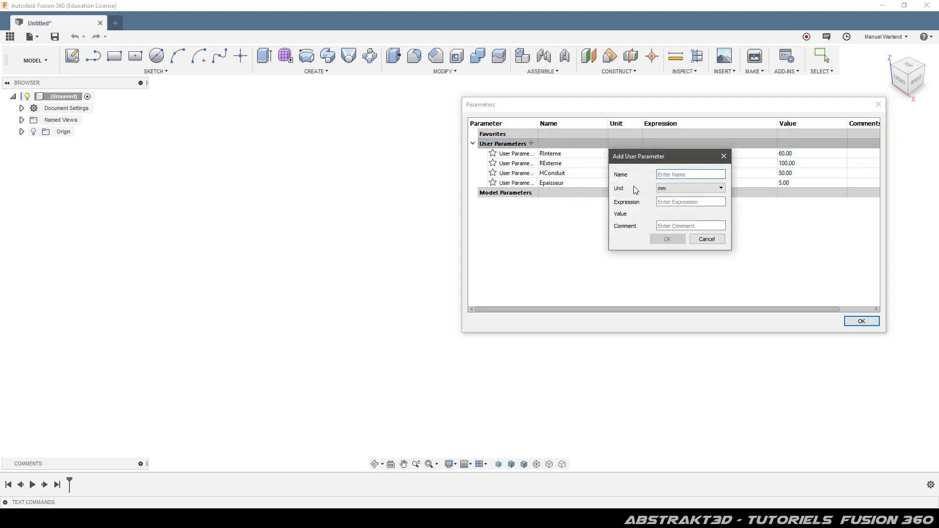
{"action": "left_click", "coordinate": [670, 174]}
{"action": "type", "text": "lBarre"}
{"action": "left_click", "coordinate": [687, 202]}
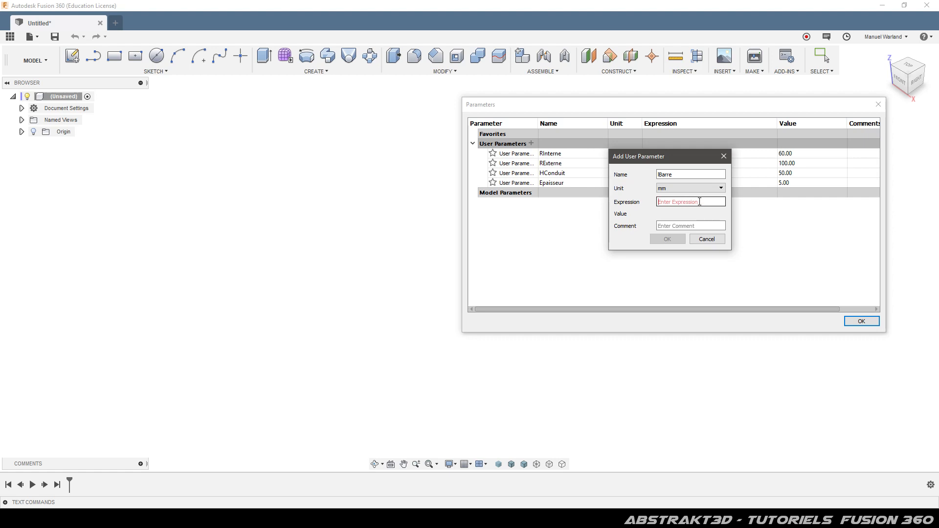
{"action": "type", "text": "((R"}
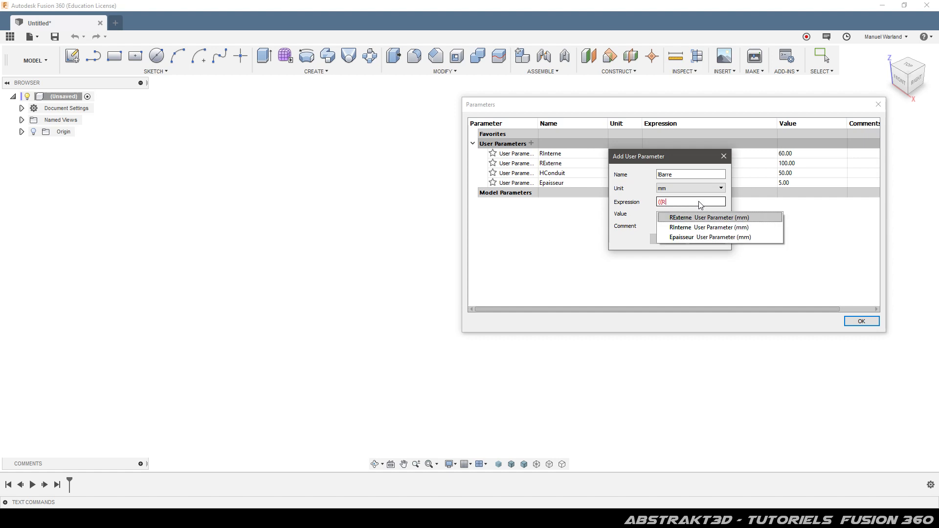
{"action": "left_click", "coordinate": [687, 227]}
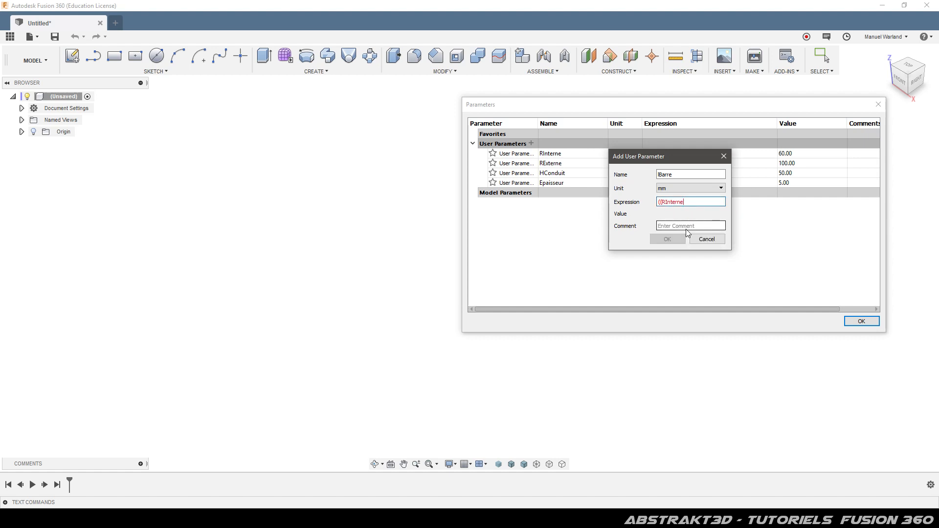
{"action": "type", "text": "* 2) / 1."}
{"action": "type", "text": "6180)"}
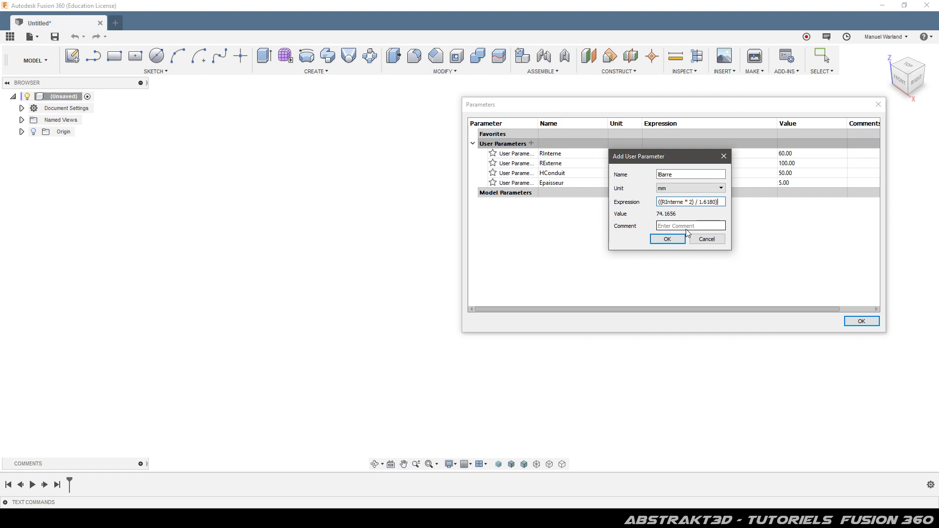
{"action": "type", "text": " / 2"}
{"action": "key", "text": "Return"}
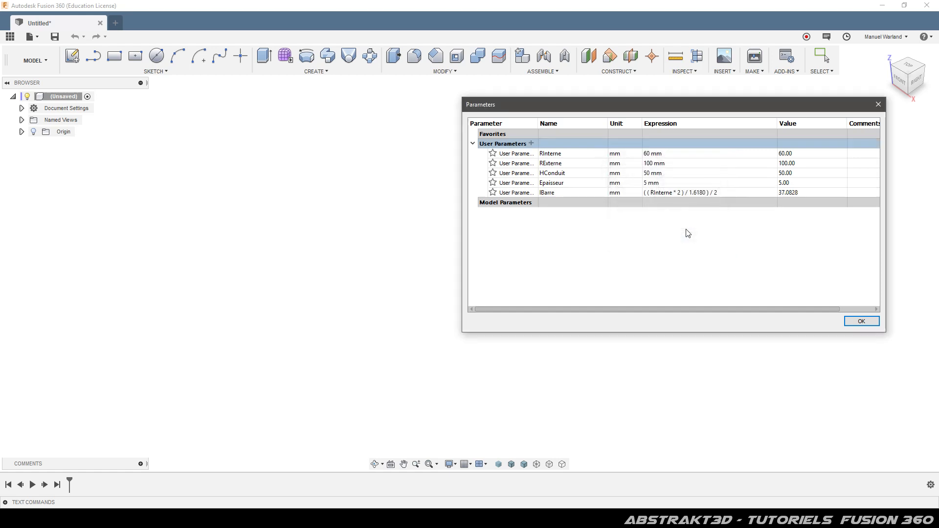
Add a user parameter named EpBarre in mm with the expression HConduit / 2, and close the parameter list
{"action": "left_click", "coordinate": [531, 144]}
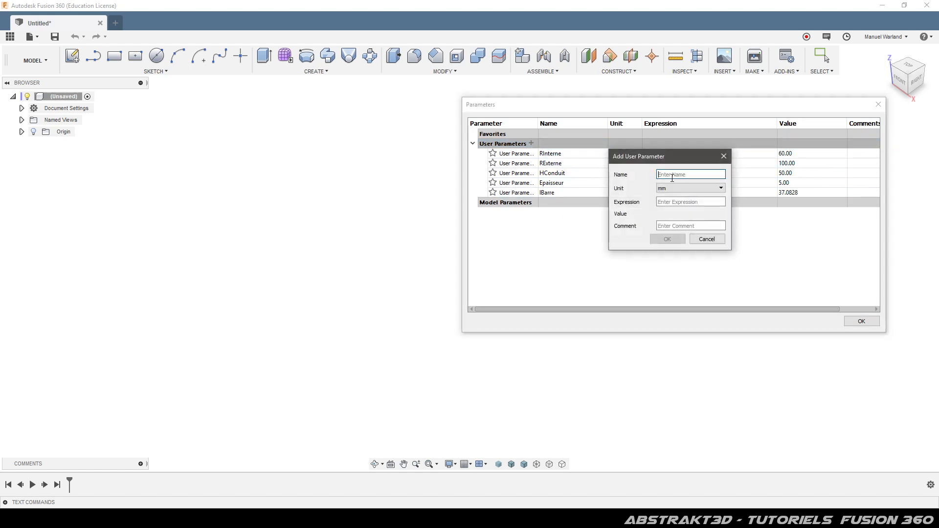
{"action": "type", "text": "EpBarre"}
{"action": "left_click", "coordinate": [699, 202]}
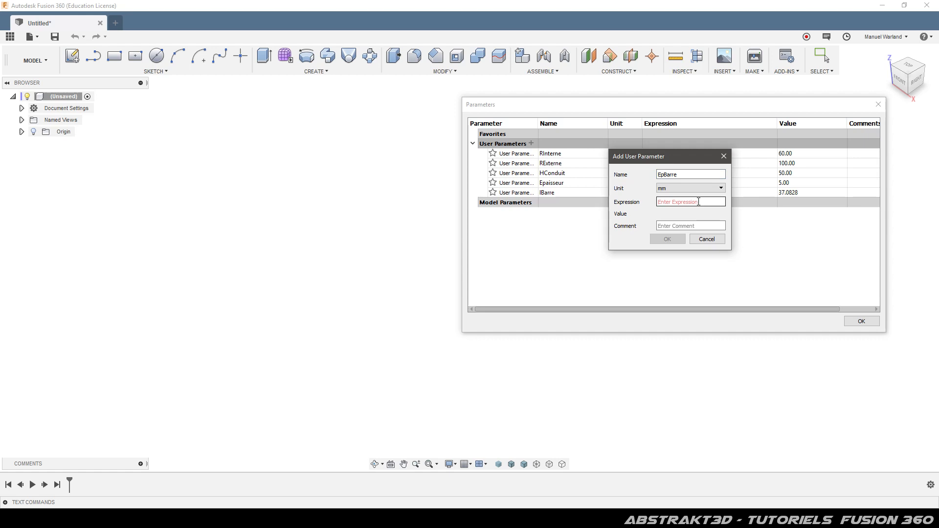
{"action": "type", "text": "Hc"}
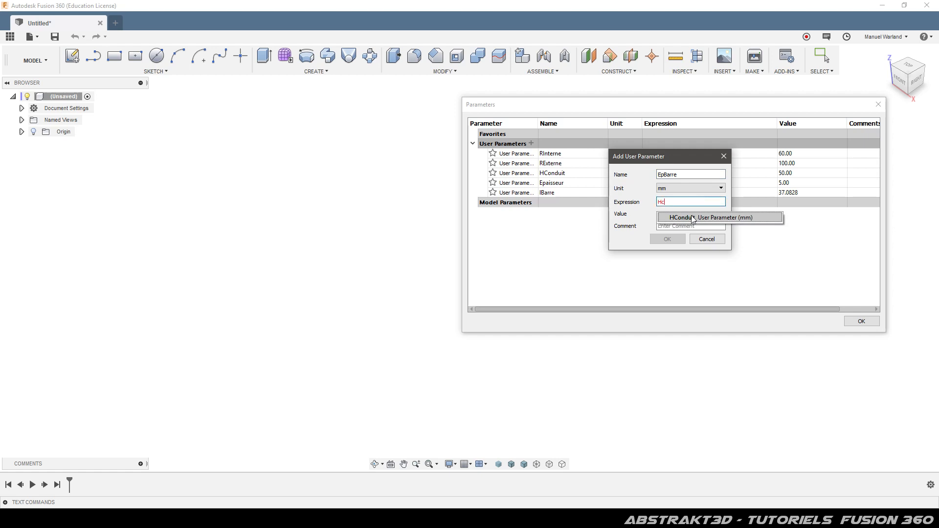
{"action": "left_click", "coordinate": [693, 218]}
{"action": "type", "text": "/ 2"}
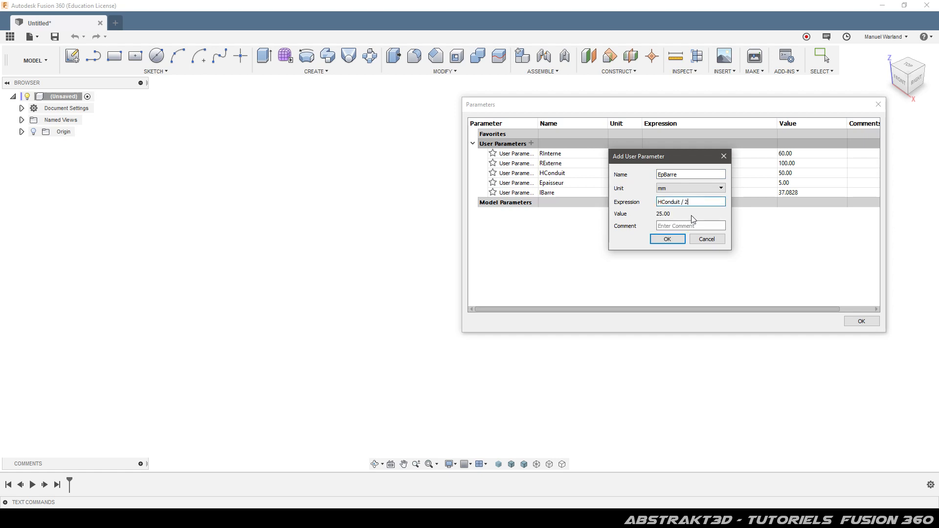
{"action": "key", "text": "Return"}
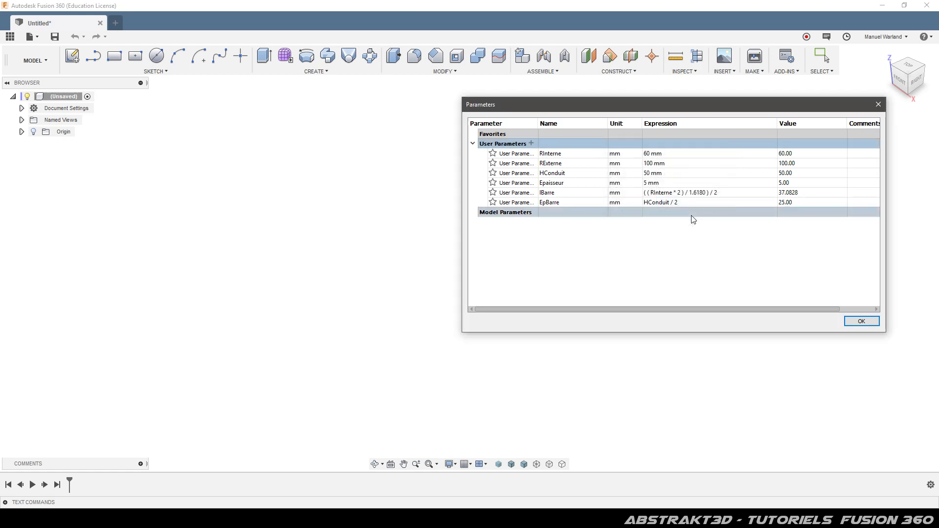
{"action": "left_click_drag", "start_coordinate": [708, 109], "coordinate": [284, 163]}
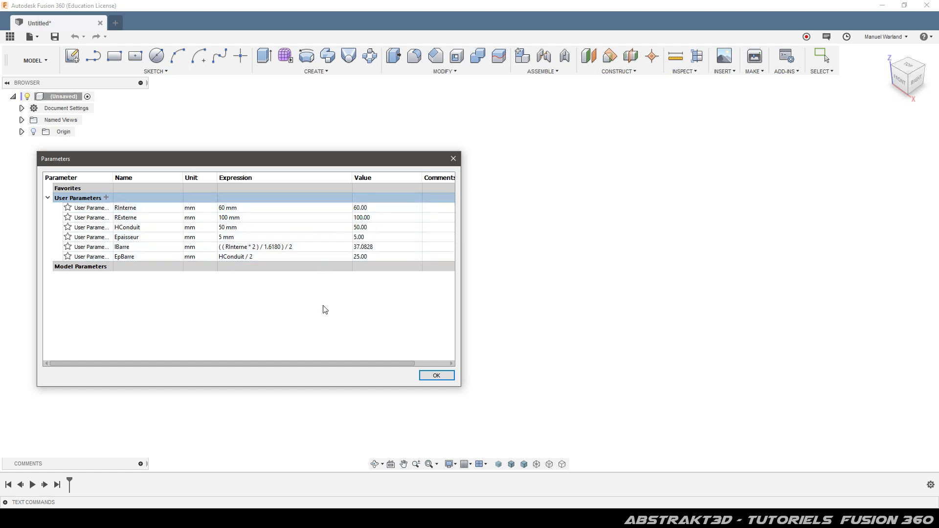
{"action": "left_click", "coordinate": [436, 376]}
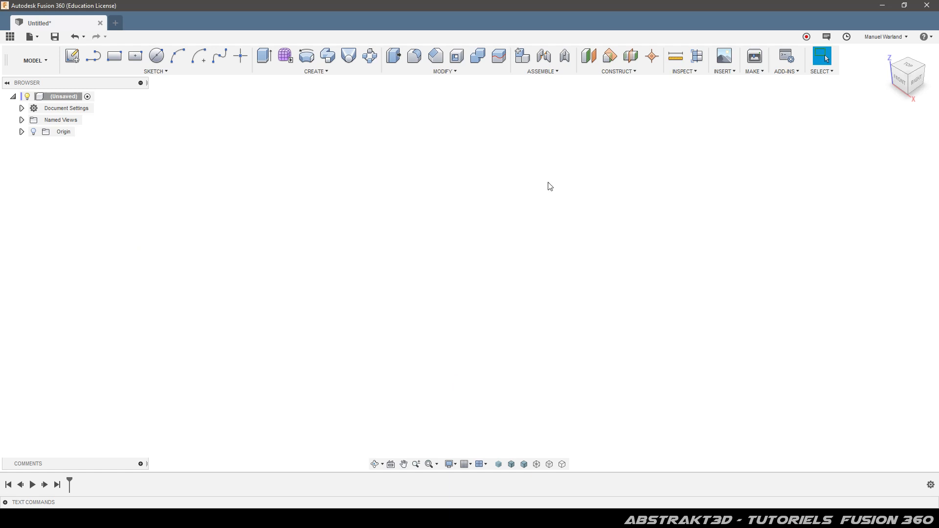
Sketch on the front plane a closed inverted-L line profile about 50 mm high, 55 mm wide and 5 mm thick, starting on the horizontal axis
{"action": "left_click", "coordinate": [73, 58]}
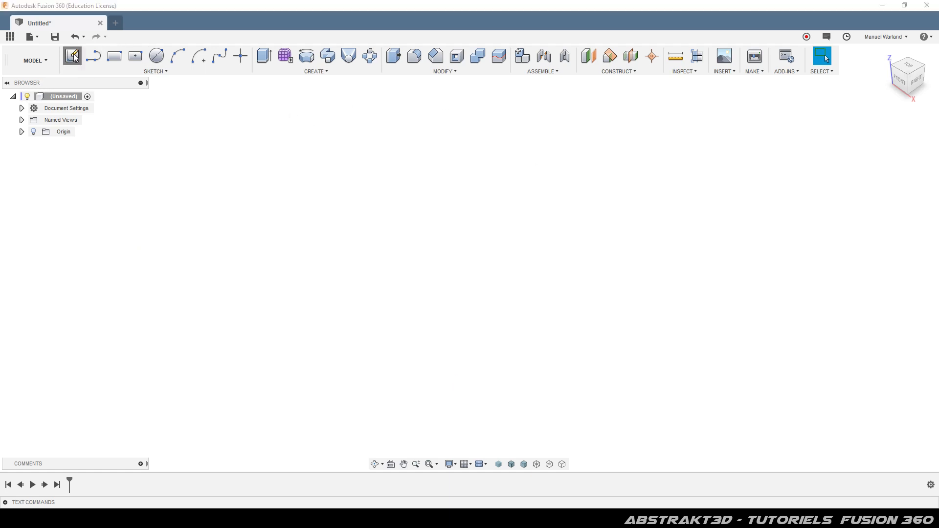
{"action": "left_click", "coordinate": [489, 245]}
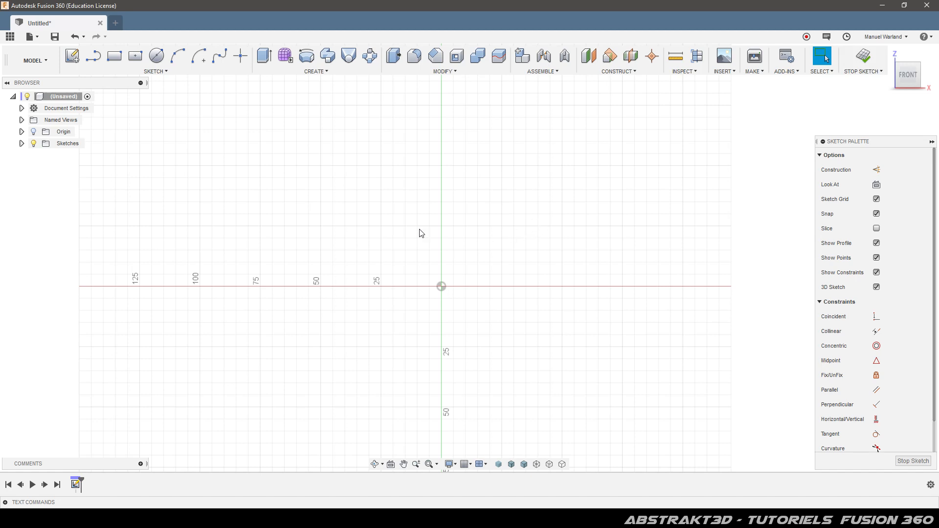
{"action": "left_click", "coordinate": [93, 56]}
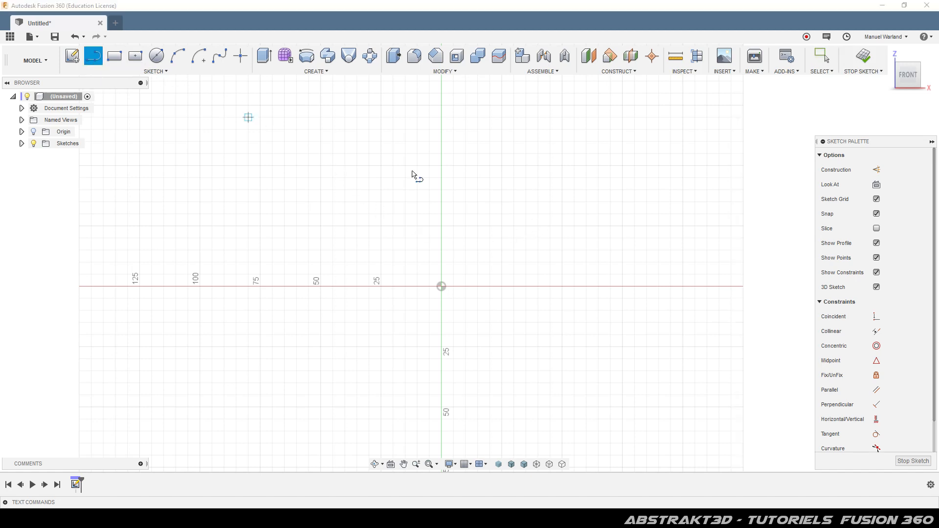
{"action": "left_click", "coordinate": [562, 286]}
{"action": "left_click", "coordinate": [562, 166]}
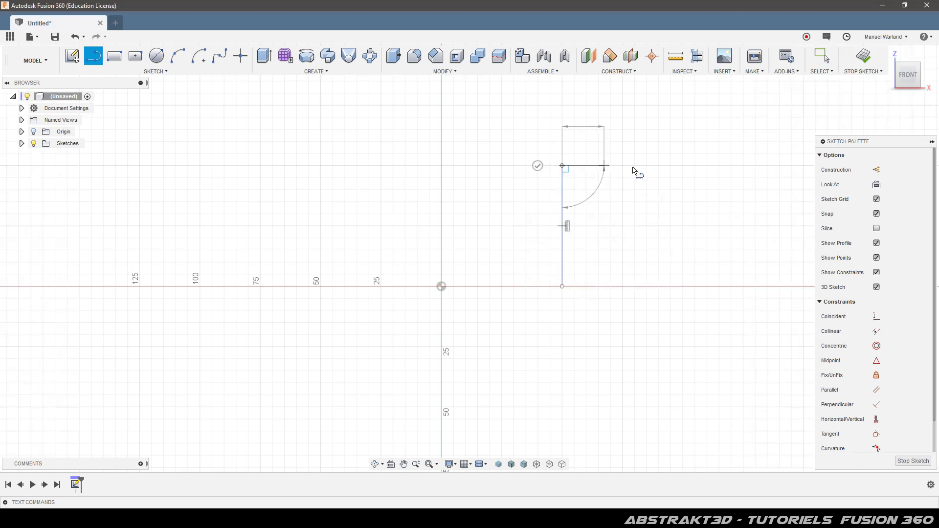
{"action": "left_click", "coordinate": [694, 165]}
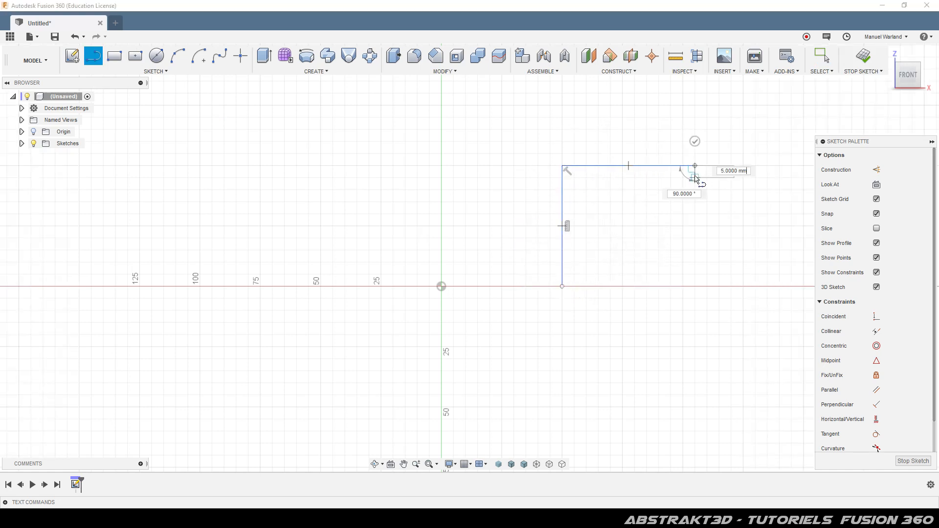
{"action": "left_click_drag", "start_coordinate": [694, 167], "coordinate": [576, 287]}
{"action": "left_click", "coordinate": [576, 287]}
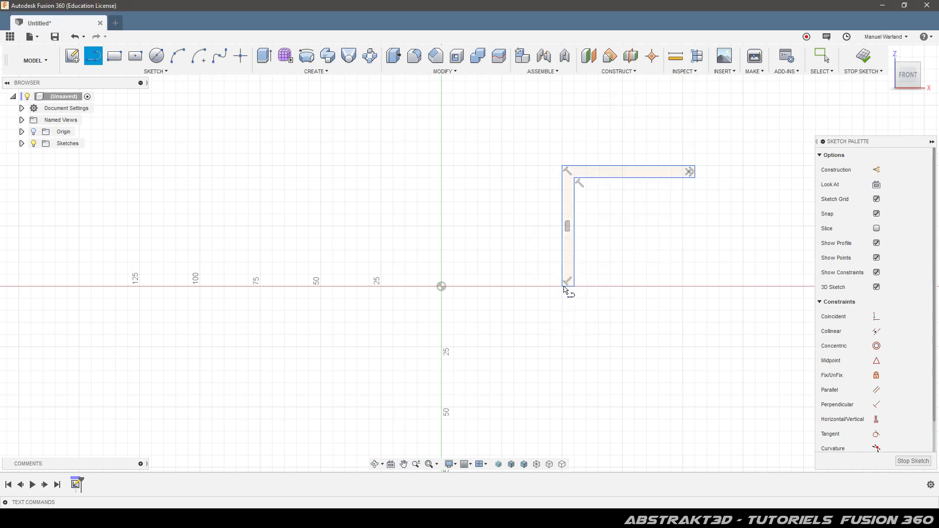
Constrain the profile's lower inner corner horizontally to the sketch origin
{"action": "left_click", "coordinate": [877, 420]}
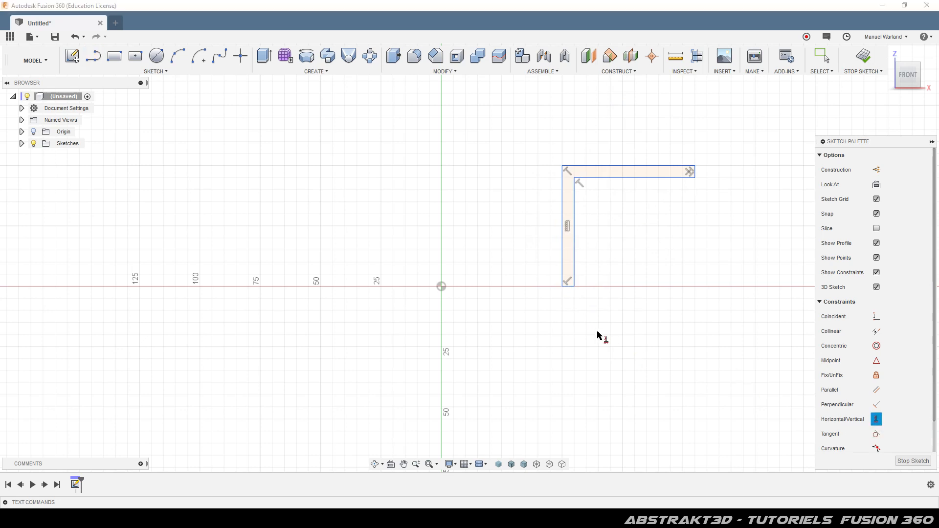
{"action": "left_click", "coordinate": [562, 287]}
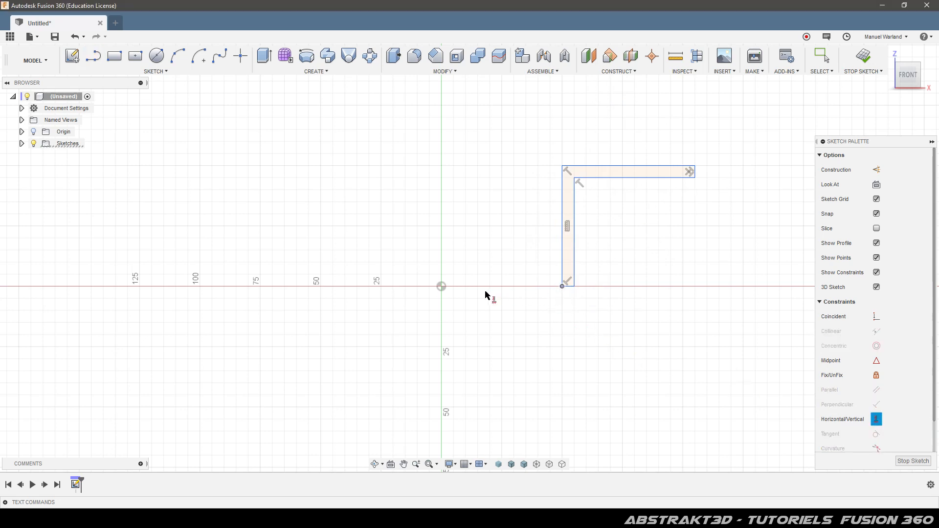
{"action": "double_click", "coordinate": [442, 287]}
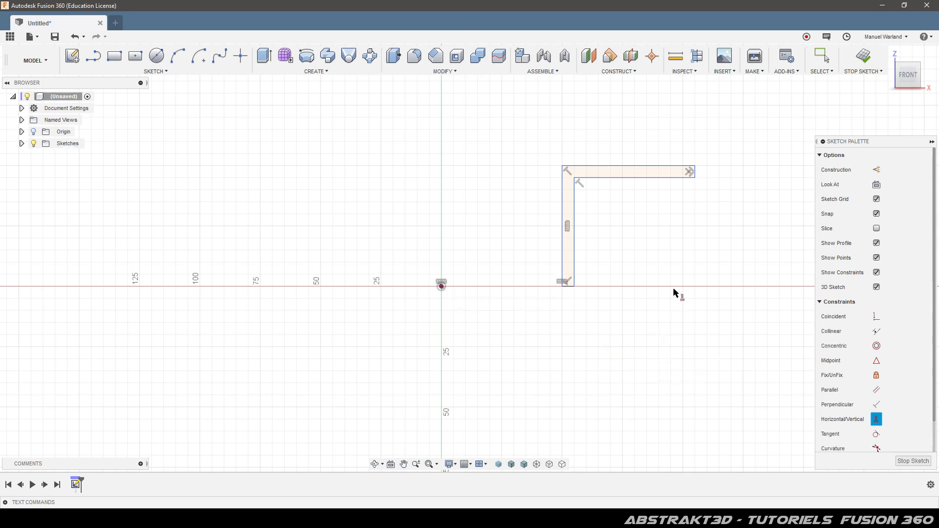
Apply an Equal constraint between the profile's lower end edge and the end edge of its horizontal arm
{"action": "scroll", "coordinate": [890, 431], "scroll_direction": "down", "scroll_amount": 2}
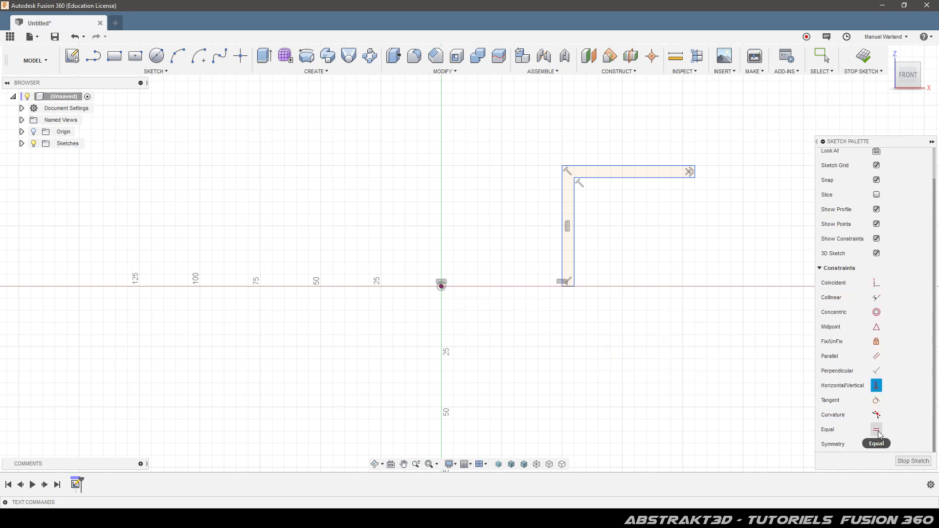
{"action": "left_click", "coordinate": [878, 431]}
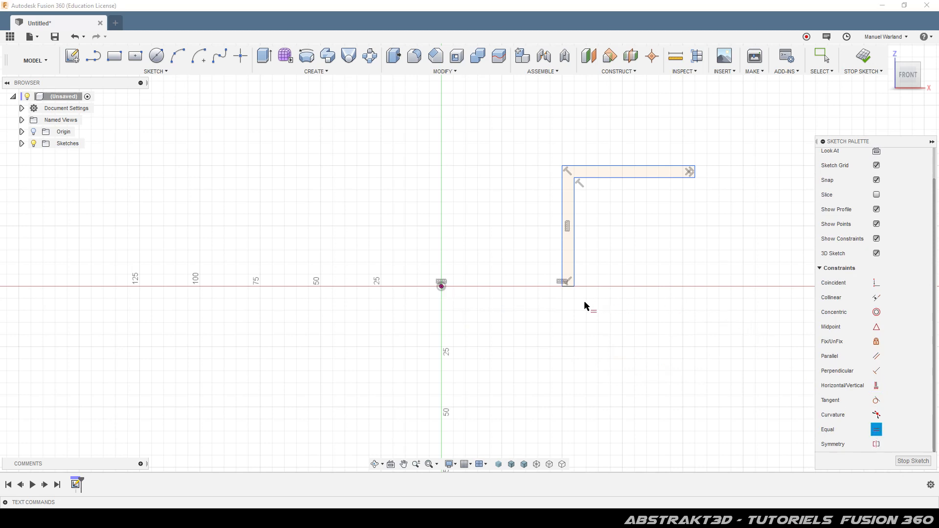
{"action": "left_click", "coordinate": [569, 285]}
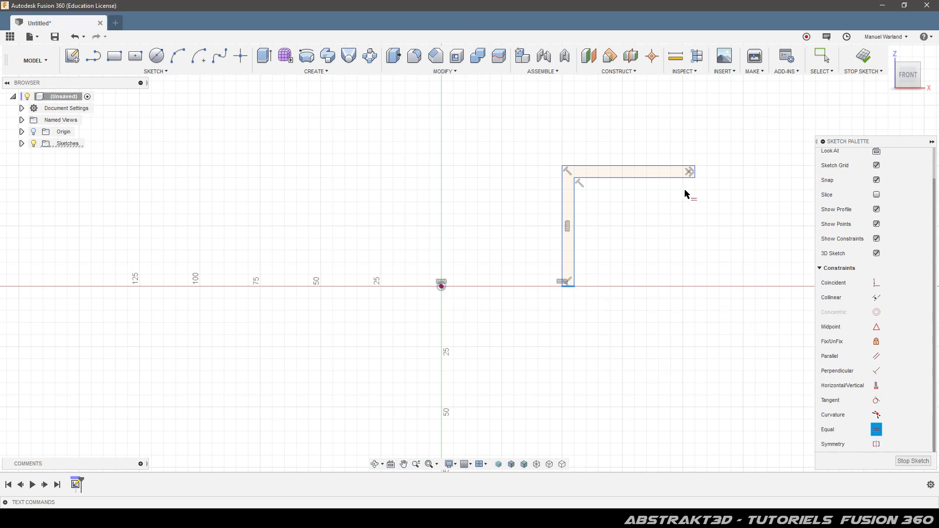
{"action": "left_click", "coordinate": [696, 174]}
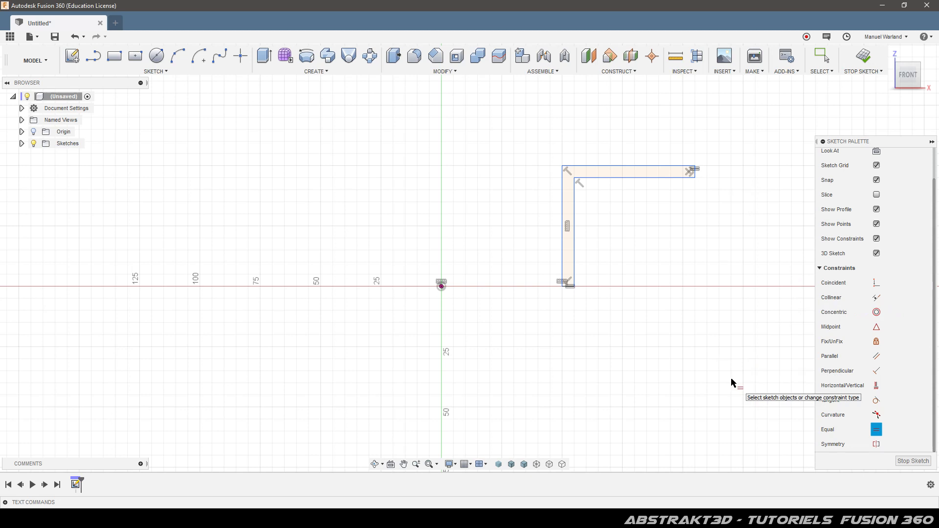
{"action": "key", "text": "Escape"}
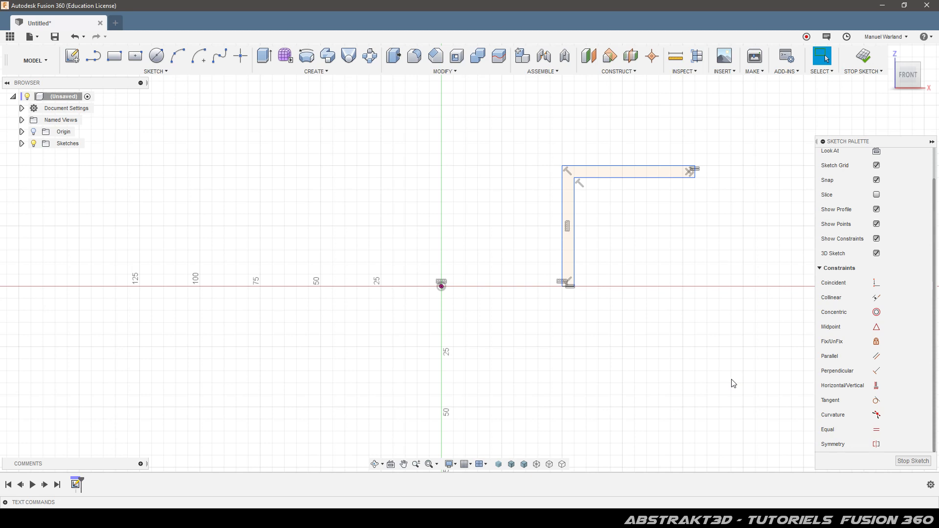
Dimension the horizontal distance from the sketch origin to the profile's lower inner corner with the parameter RInterne
{"action": "key", "text": "d"}
{"action": "left_click", "coordinate": [440, 286]}
{"action": "left_click", "coordinate": [562, 288]}
{"action": "left_click", "coordinate": [498, 346]}
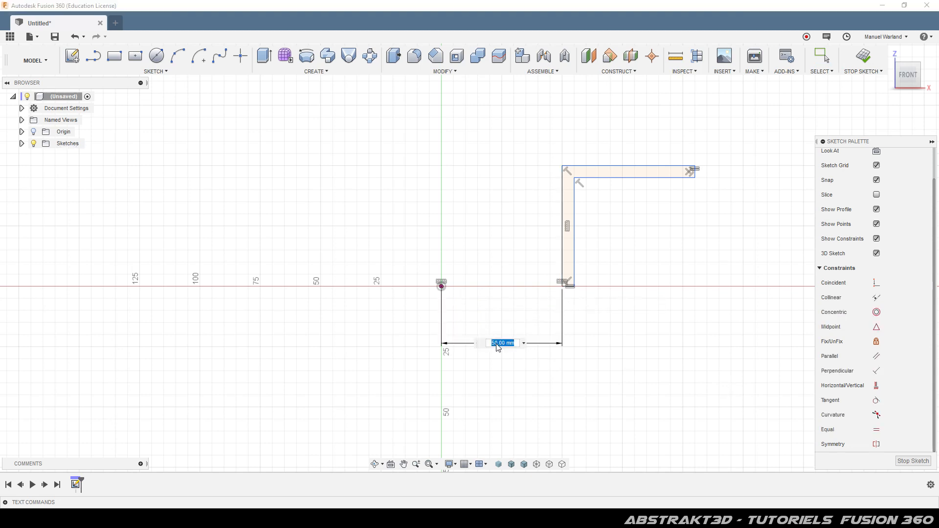
{"action": "type", "text": "R"}
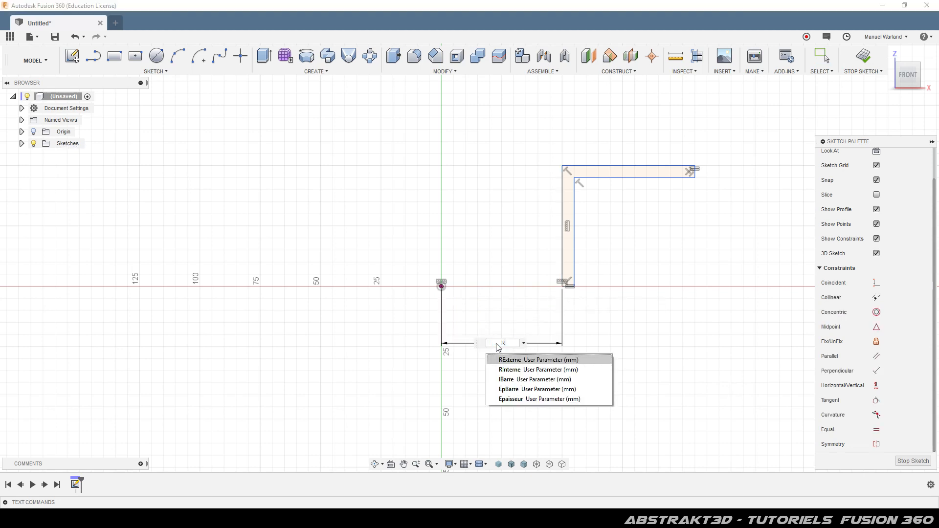
{"action": "left_click", "coordinate": [517, 374]}
{"action": "key", "text": "Return"}
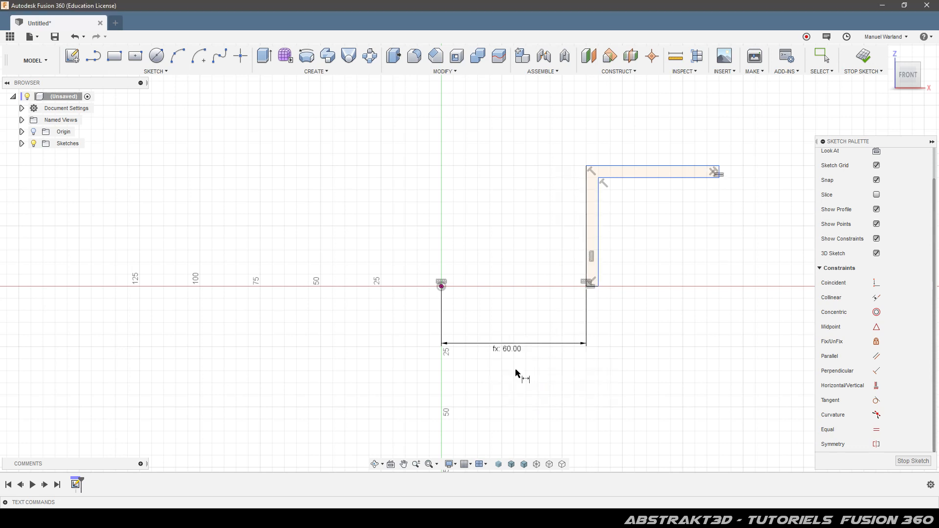
Dimension the profile's short lower end edge with the parameter Epaisseur
{"action": "left_click", "coordinate": [594, 290]}
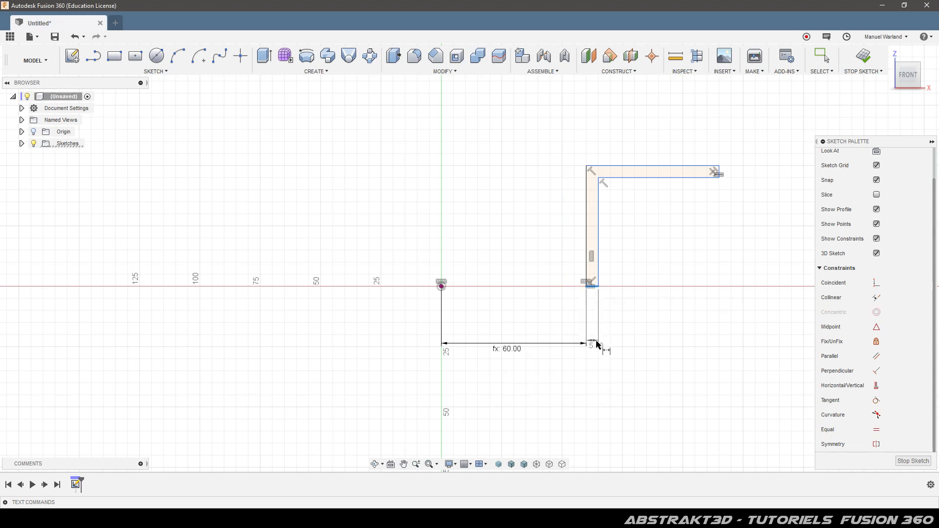
{"action": "left_click", "coordinate": [598, 349]}
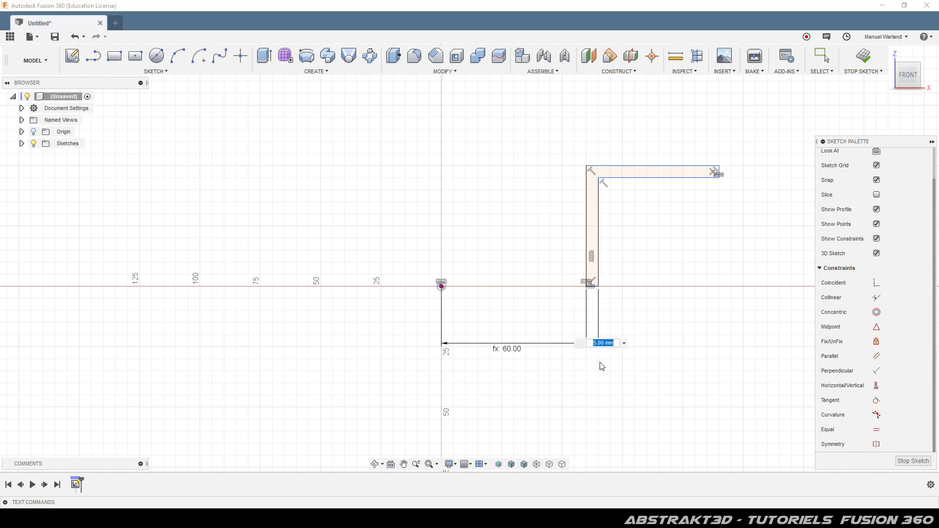
{"action": "type", "text": "E"}
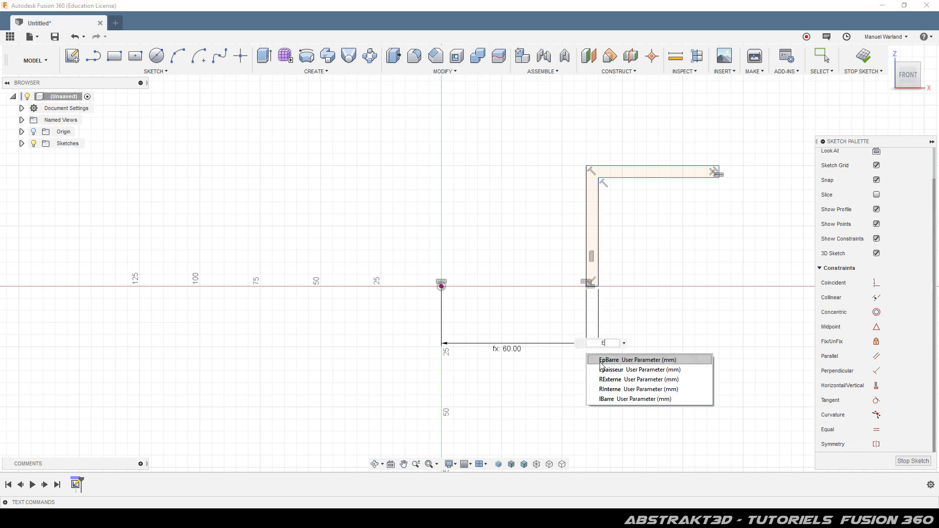
{"action": "left_click", "coordinate": [621, 371]}
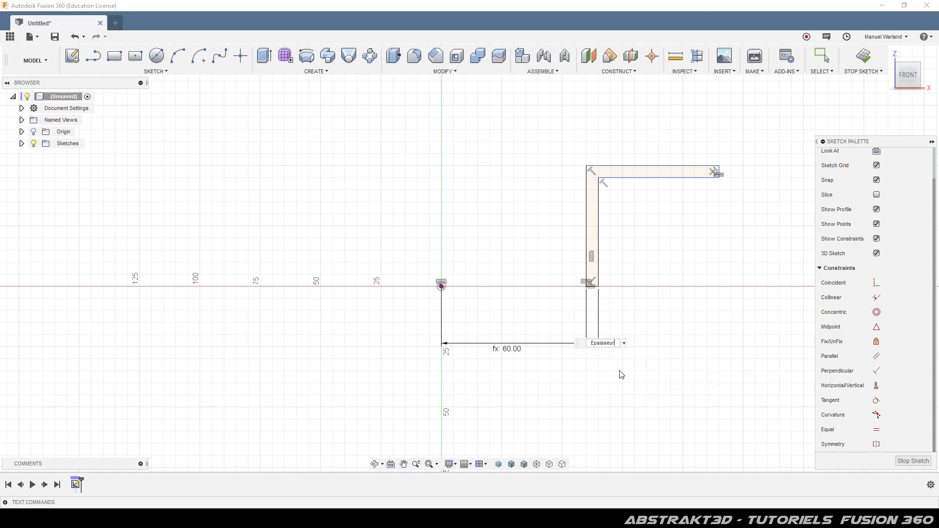
{"action": "key", "text": "Return"}
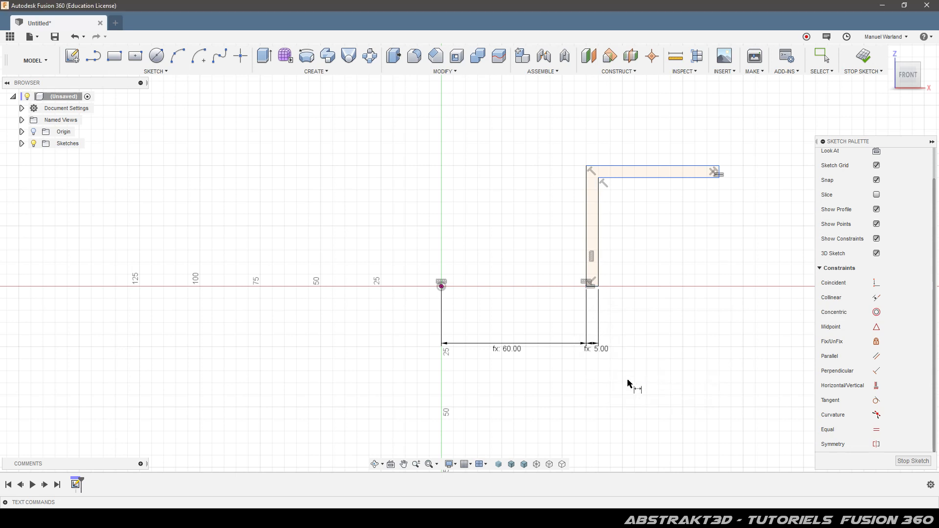
Dimension the vertical edge below the horizontal arm with the parameter HConduit
{"action": "left_click", "coordinate": [599, 237]}
{"action": "left_click", "coordinate": [633, 236]}
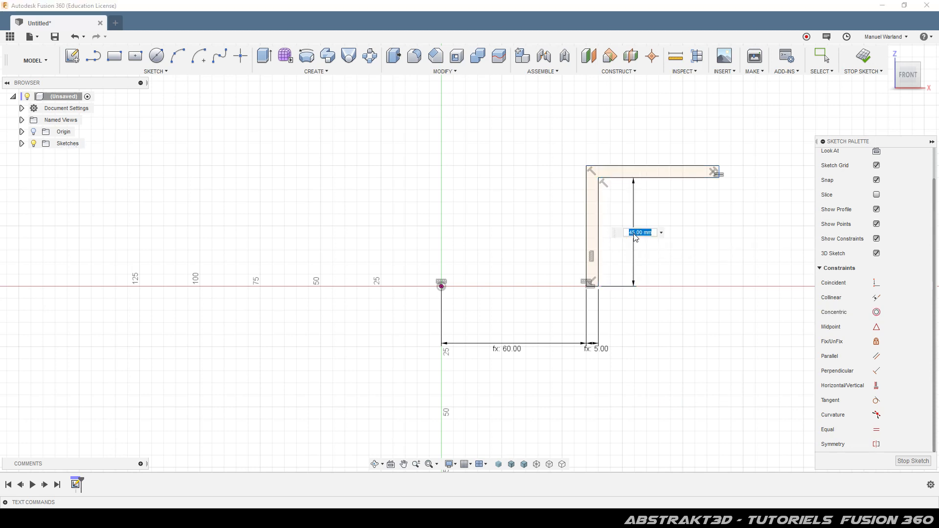
{"action": "type", "text": "H"}
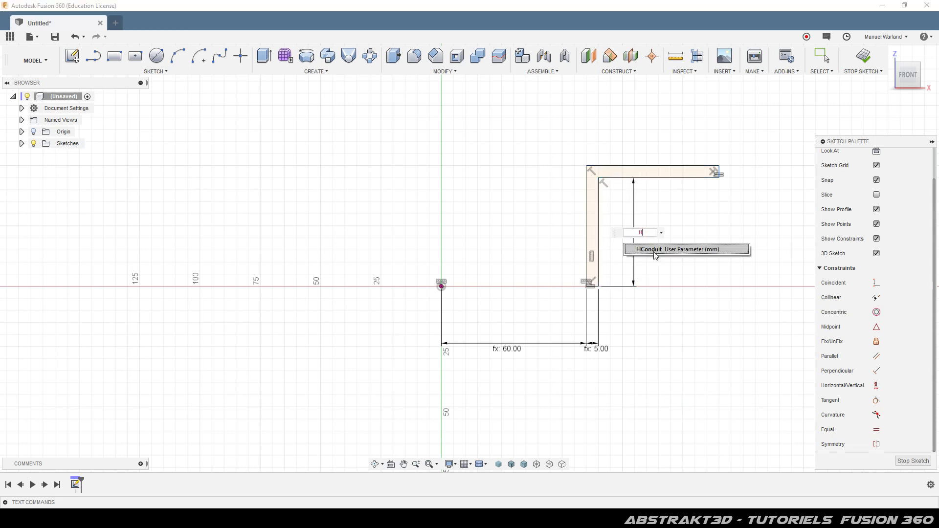
{"action": "left_click", "coordinate": [656, 251]}
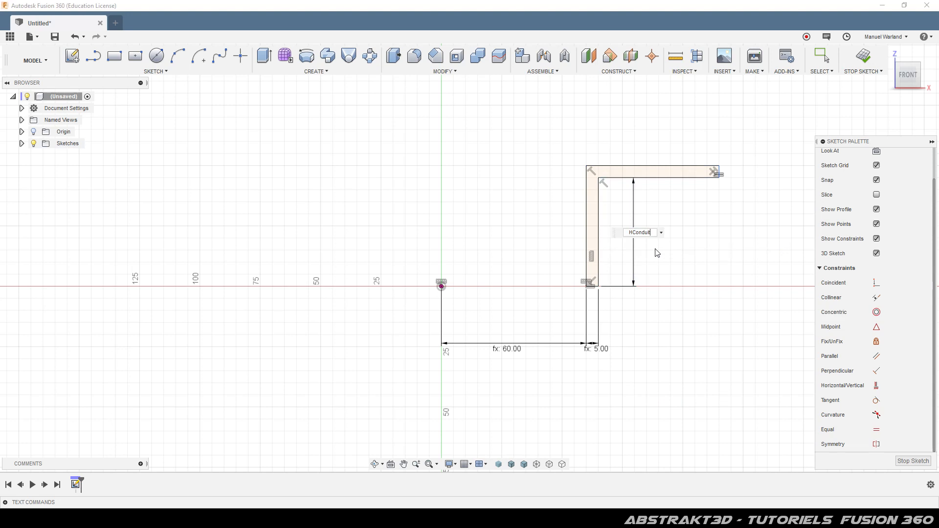
{"action": "key", "text": "Return"}
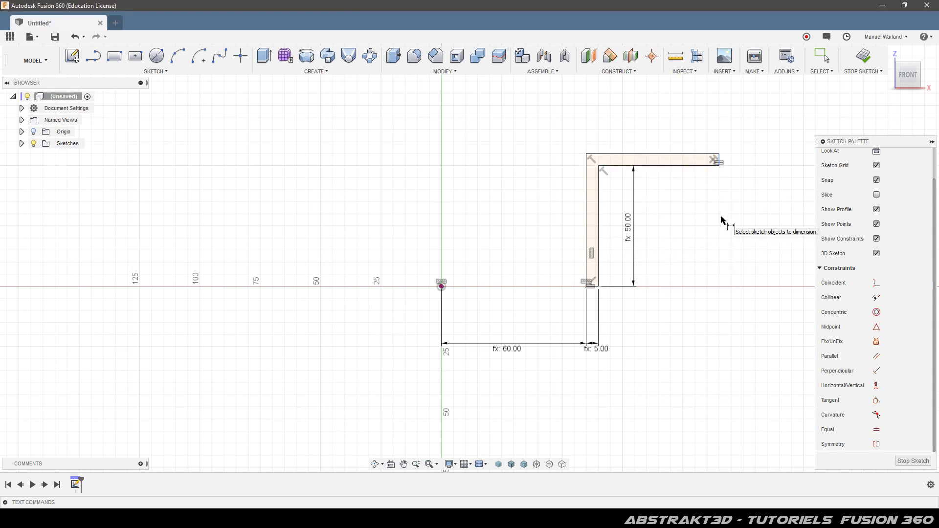
Dimension the horizontal distance from the sketch origin to the end edge of the horizontal arm with the parameter RExterne
{"action": "left_click", "coordinate": [442, 288]}
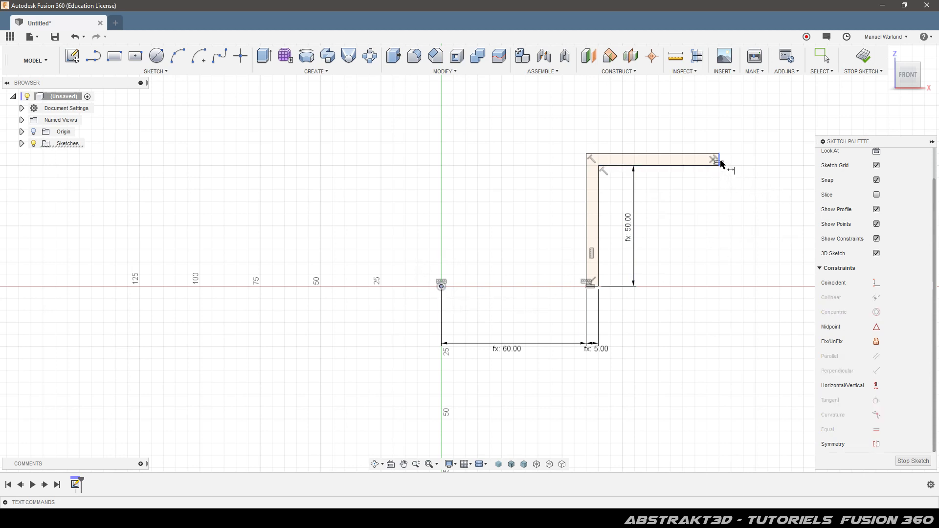
{"action": "left_click", "coordinate": [720, 163]}
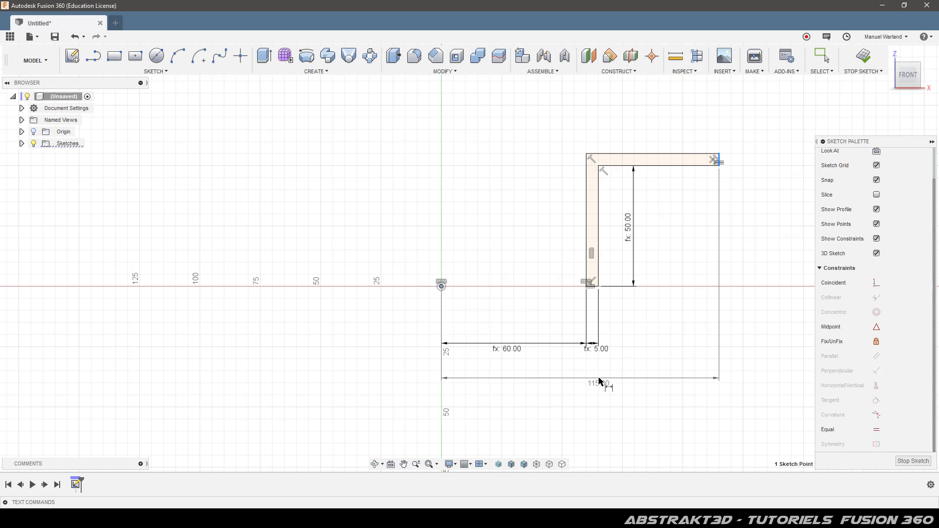
{"action": "left_click", "coordinate": [599, 381]}
{"action": "type", "text": "E"}
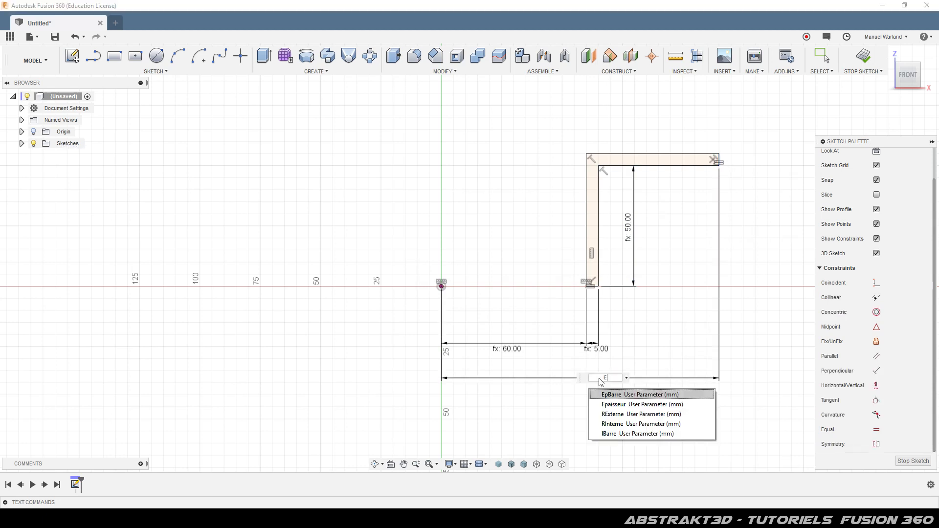
{"action": "left_click", "coordinate": [621, 415]}
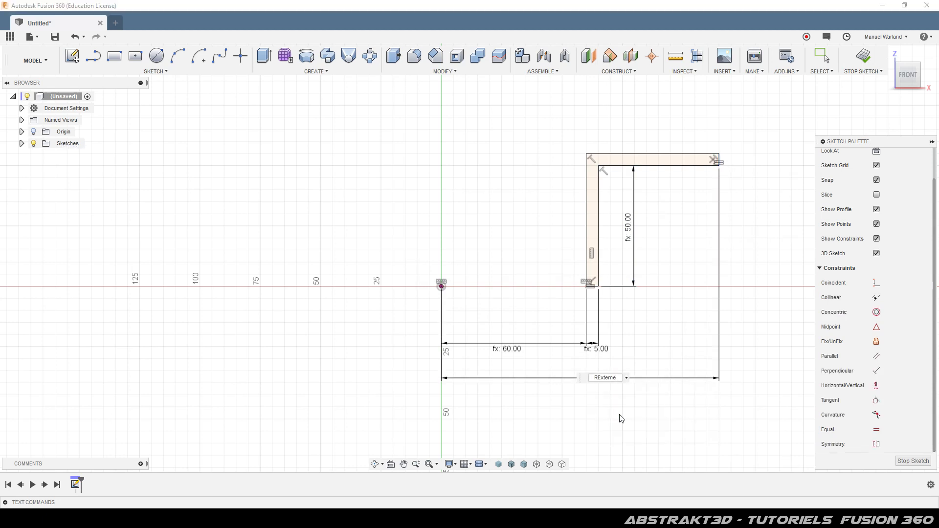
{"action": "key", "text": "Return"}
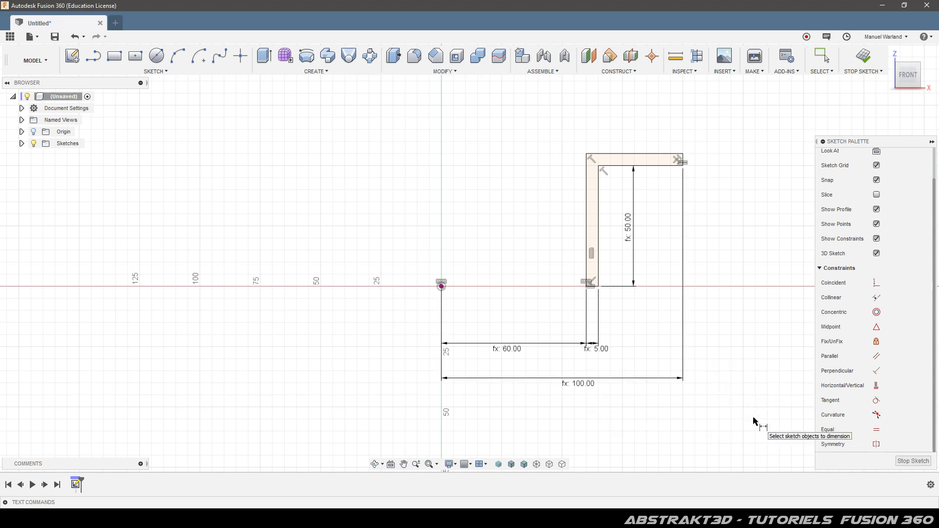
Finish the sketch and revolve the L-shaped profile 360° about the Z axis as a new body
{"action": "left_click", "coordinate": [912, 461]}
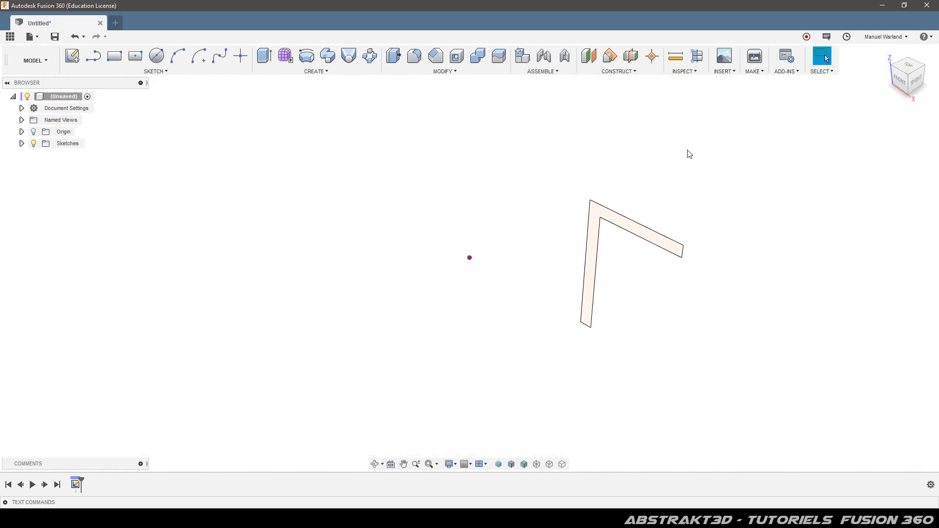
{"action": "left_click", "coordinate": [592, 247]}
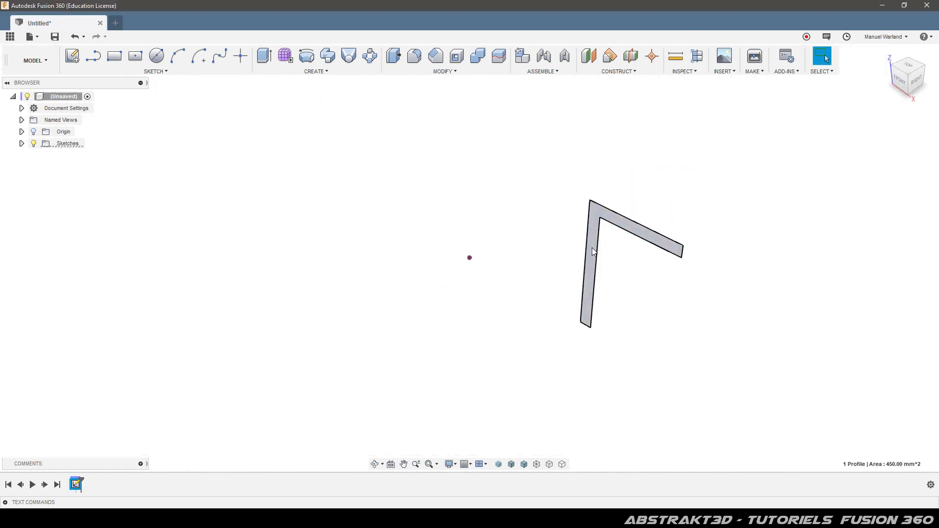
{"action": "left_click", "coordinate": [307, 56]}
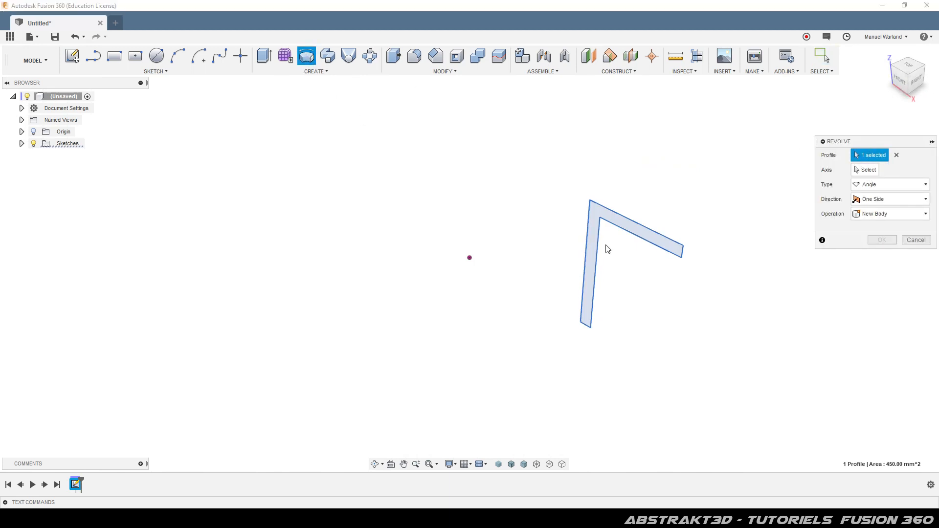
{"action": "left_click", "coordinate": [854, 171]}
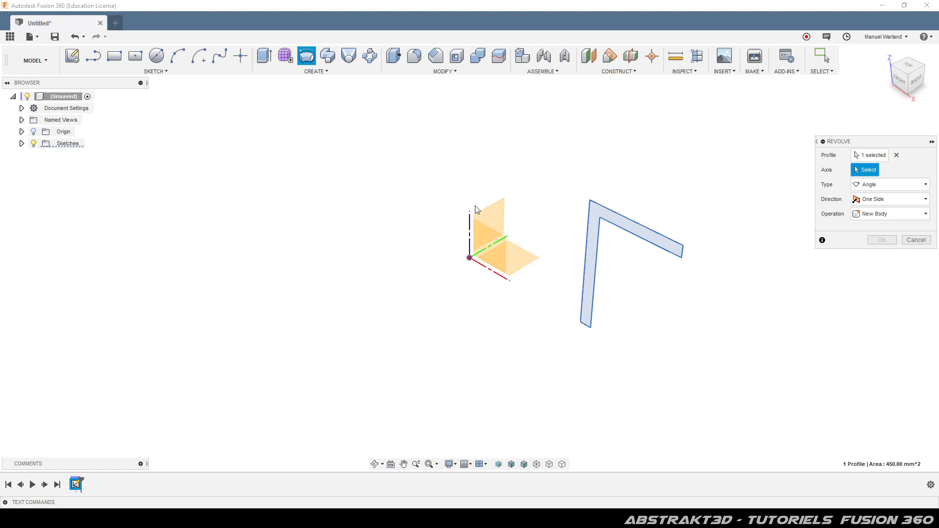
{"action": "left_click", "coordinate": [469, 223]}
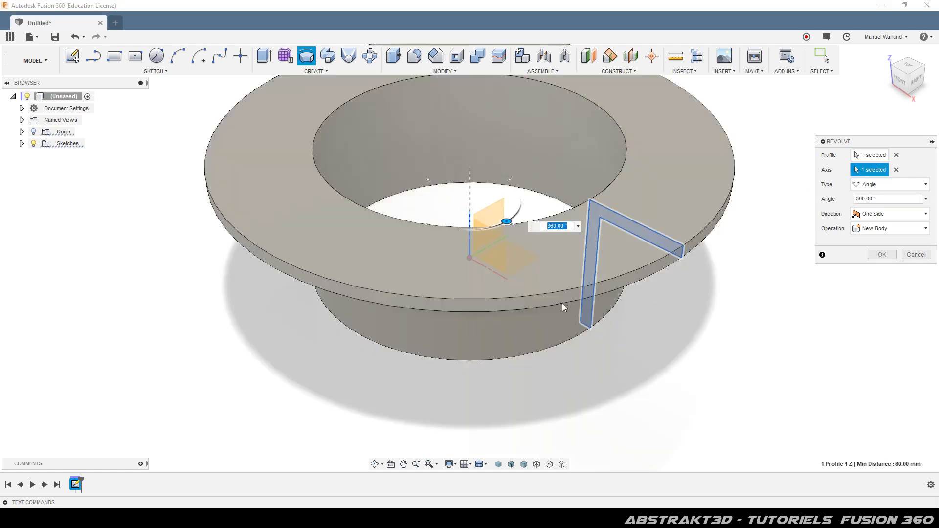
{"action": "scroll", "coordinate": [562, 404], "scroll_direction": "down", "scroll_amount": 3}
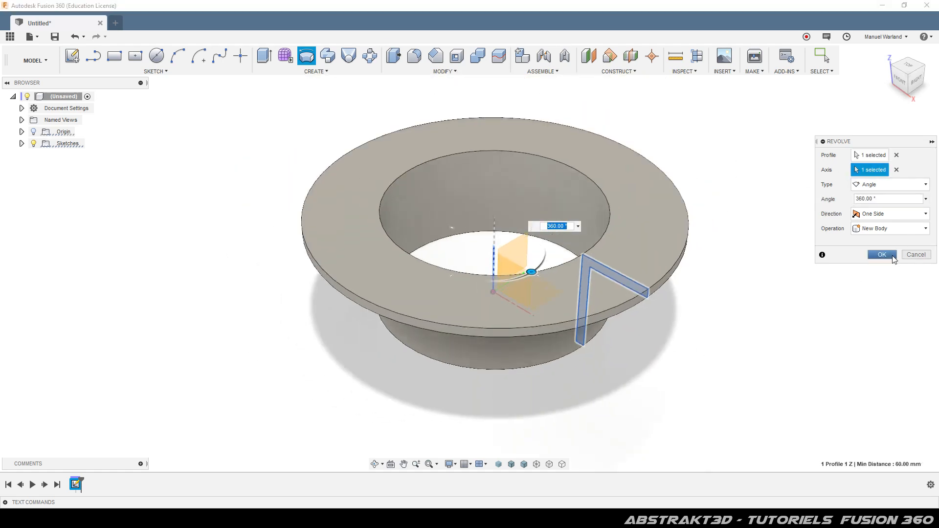
{"action": "left_click", "coordinate": [882, 255]}
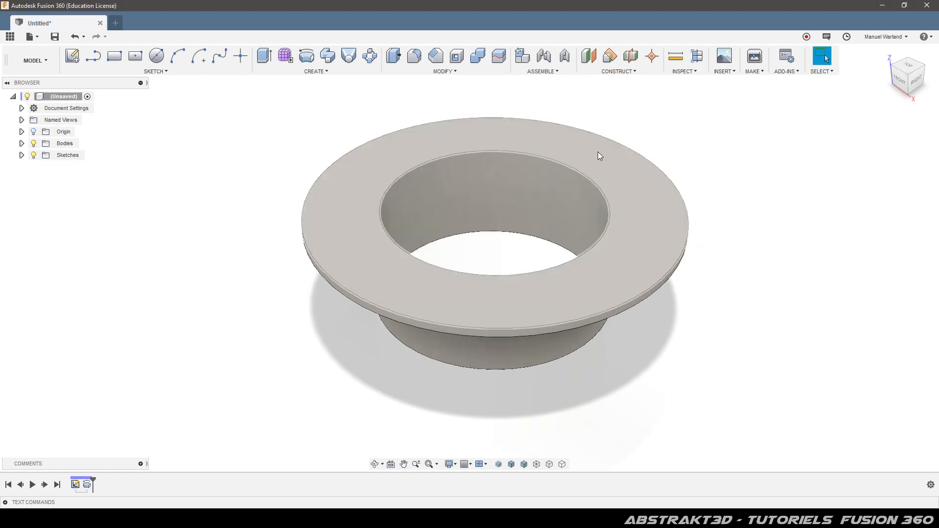
Start a sketch on the flange's top face, draw a vertical line about 115 mm long from the origin past the outer rim, and select it
{"action": "left_click", "coordinate": [612, 274]}
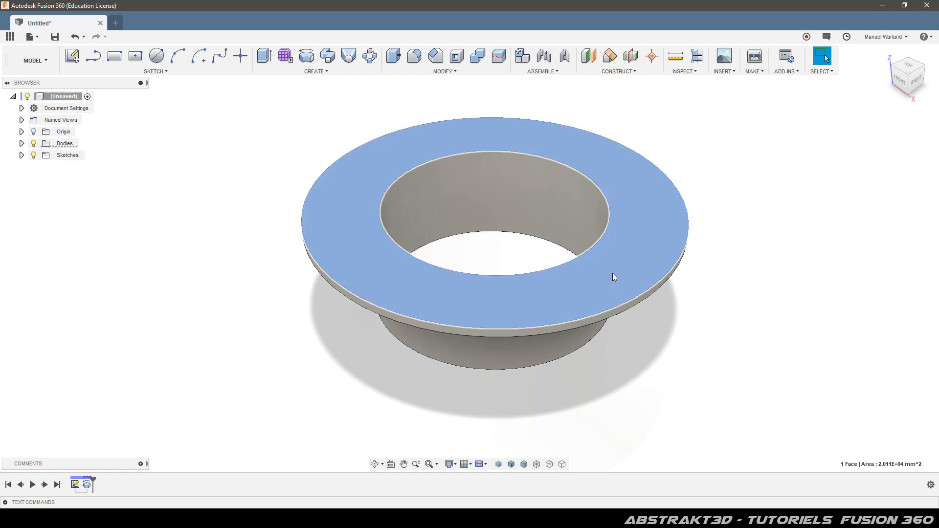
{"action": "left_click", "coordinate": [71, 56]}
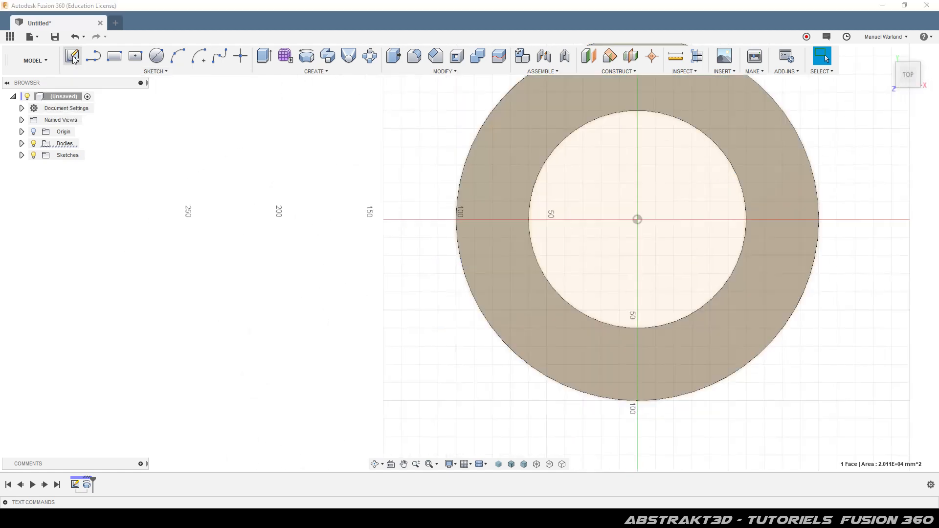
{"action": "scroll", "coordinate": [435, 101], "scroll_direction": "up", "scroll_amount": 3}
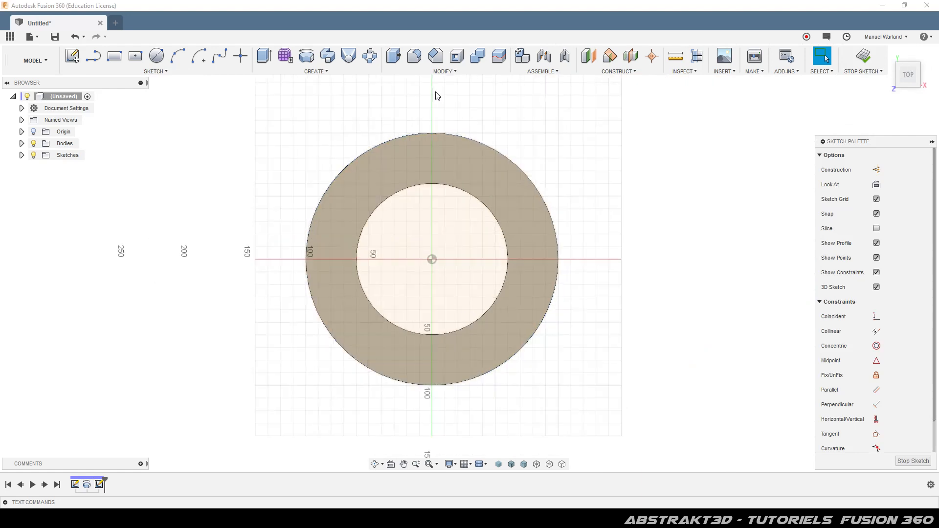
{"action": "left_click", "coordinate": [97, 59]}
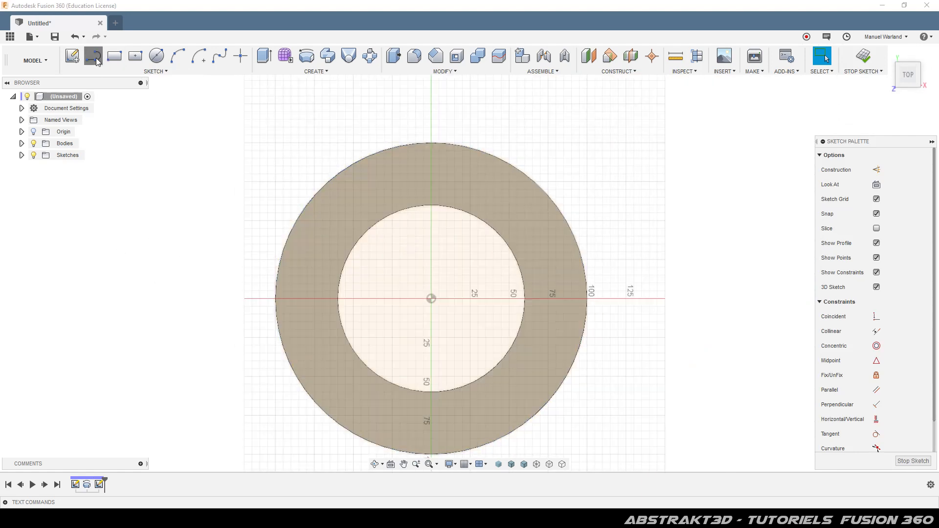
{"action": "left_click", "coordinate": [431, 298]}
{"action": "double_click", "coordinate": [431, 119]}
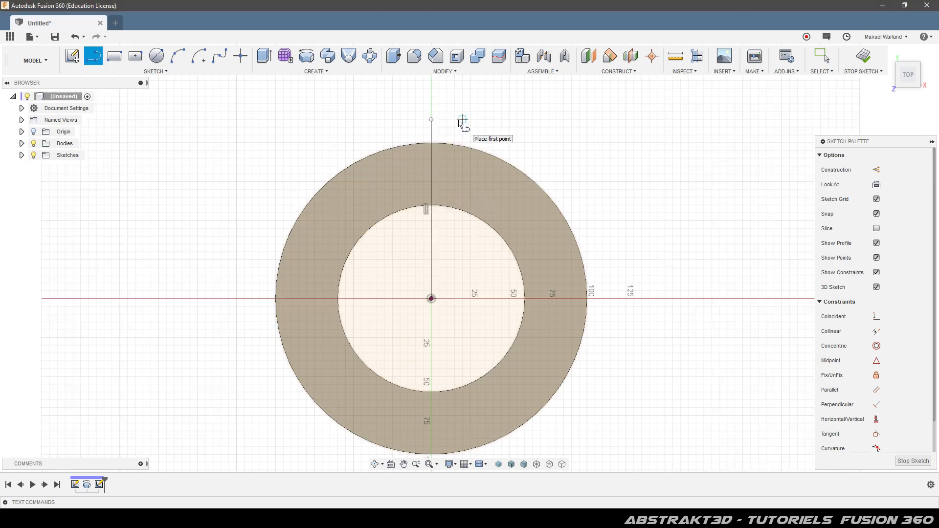
{"action": "key", "text": "Escape"}
{"action": "left_click", "coordinate": [431, 135]}
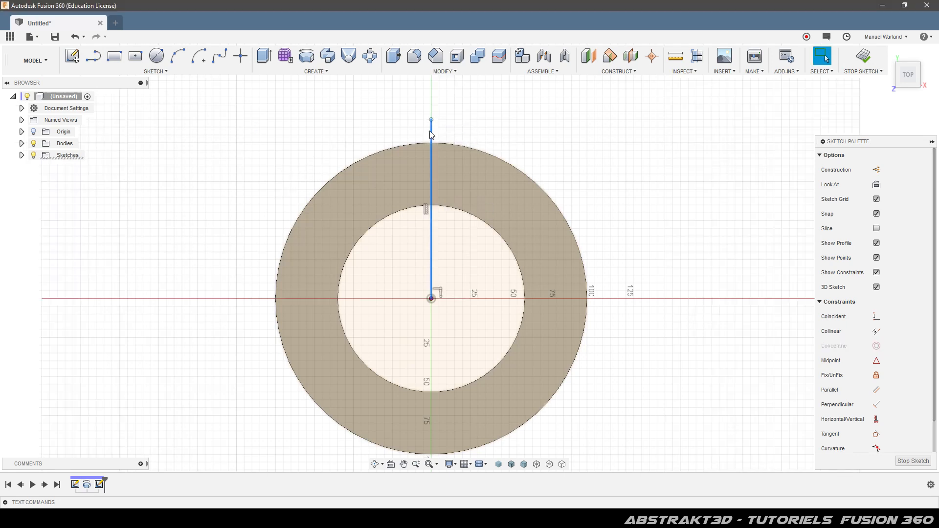
Convert the selected vertical line to construction geometry and project the flange's inner circular edge into the sketch
{"action": "key", "text": "x"}
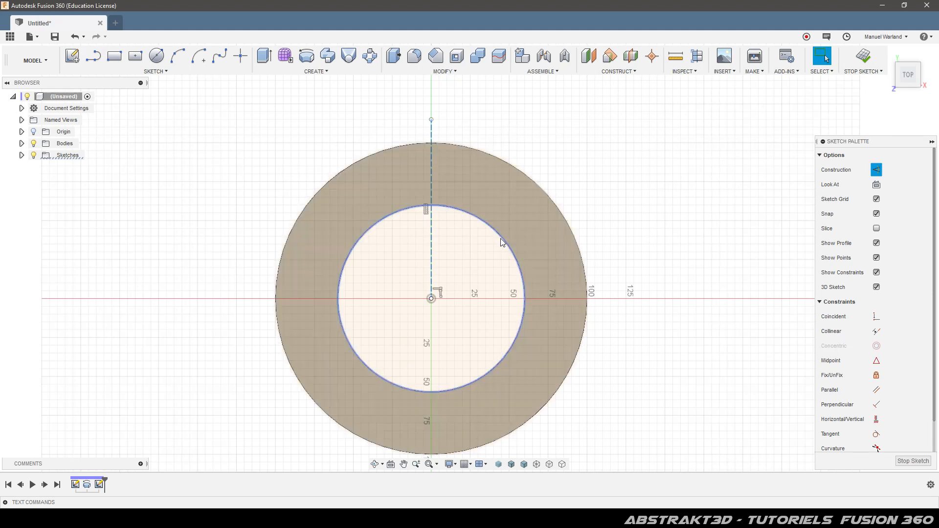
{"action": "key", "text": "p"}
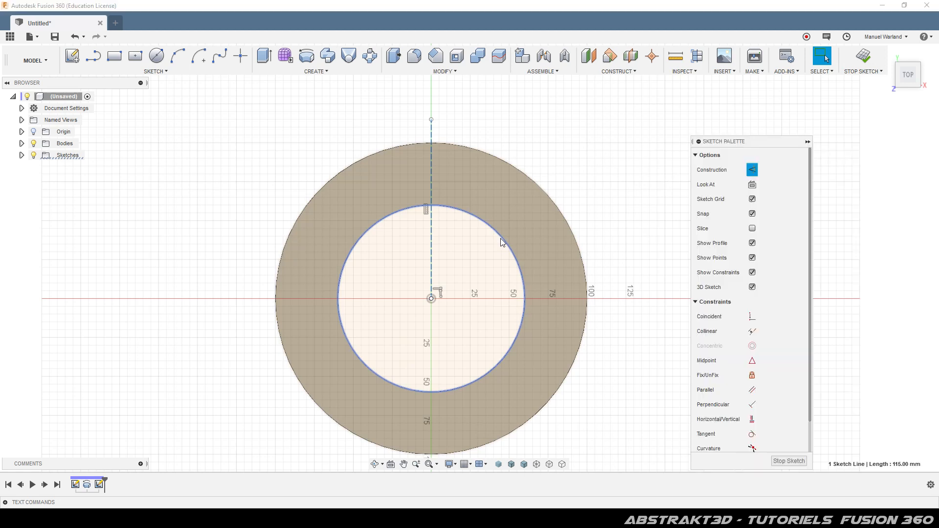
{"action": "left_click", "coordinate": [500, 240]}
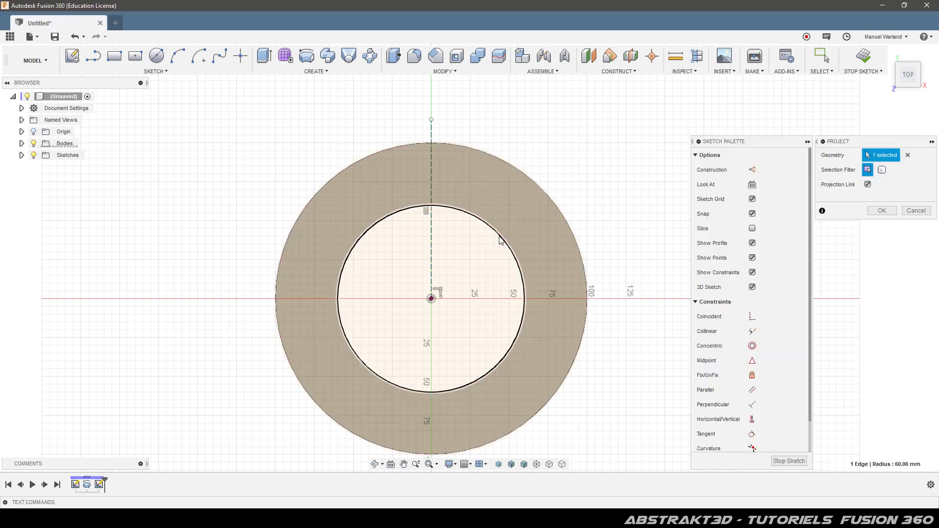
{"action": "left_click", "coordinate": [882, 210]}
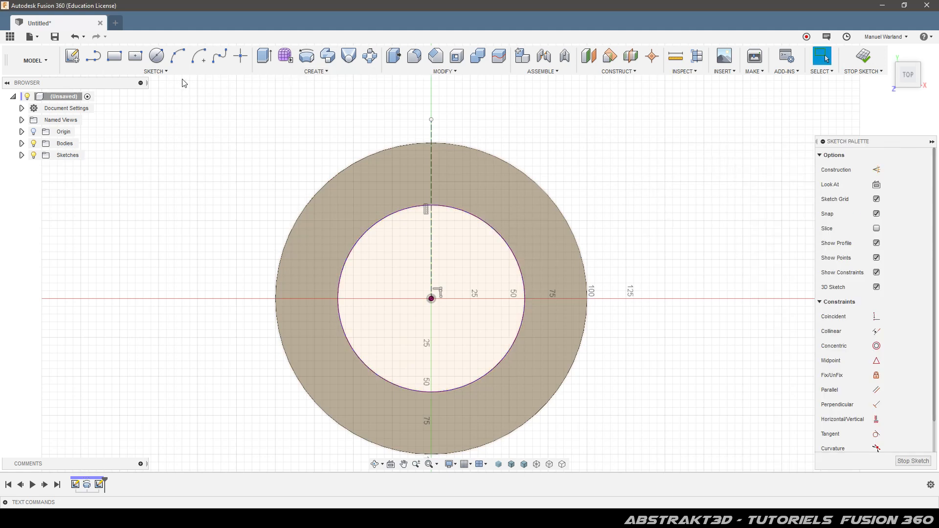
Draw two roughly vertical lines across the projected circle, one each side of the construction line, about 114 mm long and 39 mm apart
{"action": "left_click", "coordinate": [100, 60]}
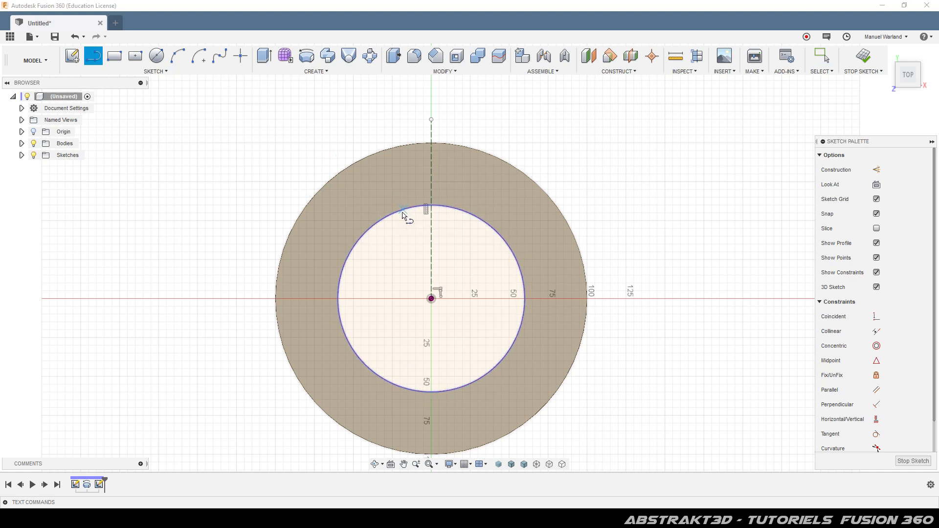
{"action": "left_click", "coordinate": [401, 211]}
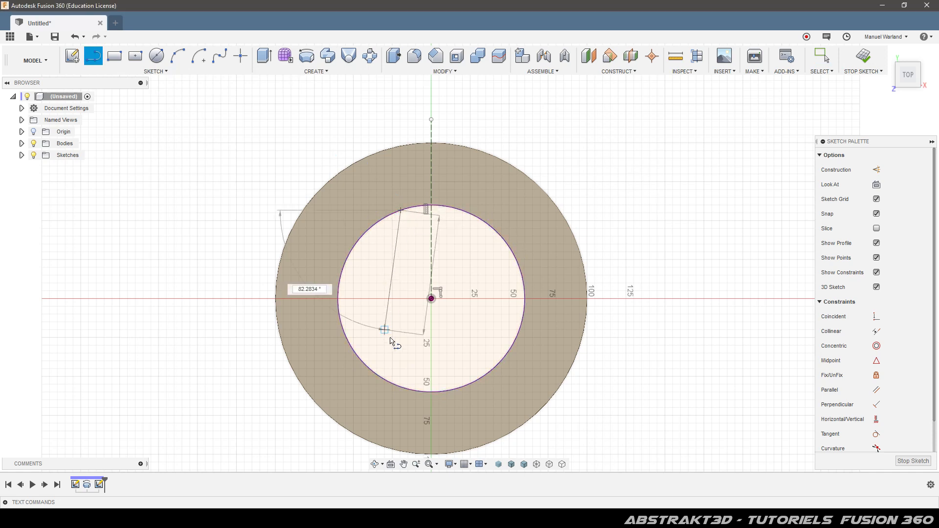
{"action": "double_click", "coordinate": [401, 388]}
{"action": "left_click", "coordinate": [461, 210]}
{"action": "double_click", "coordinate": [464, 386]}
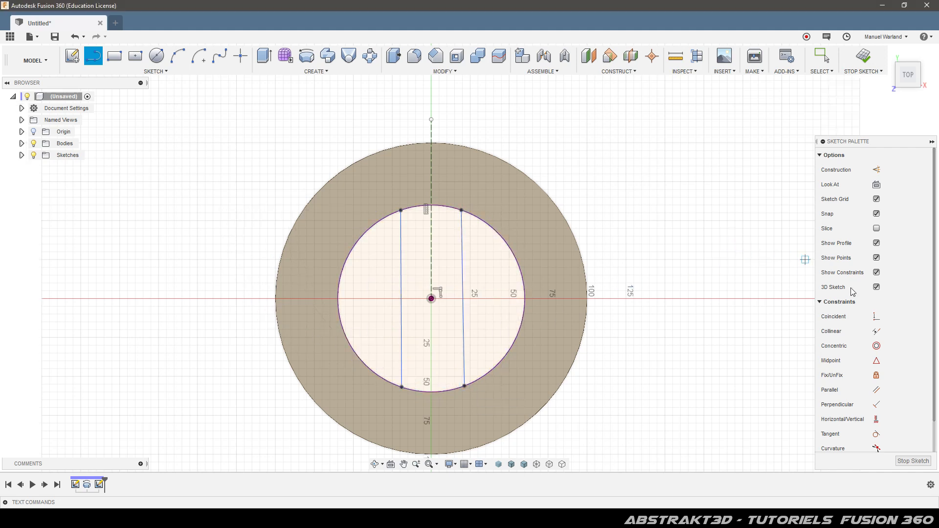
Constrain both lines inside the projected circle to be vertical
{"action": "left_click", "coordinate": [876, 420]}
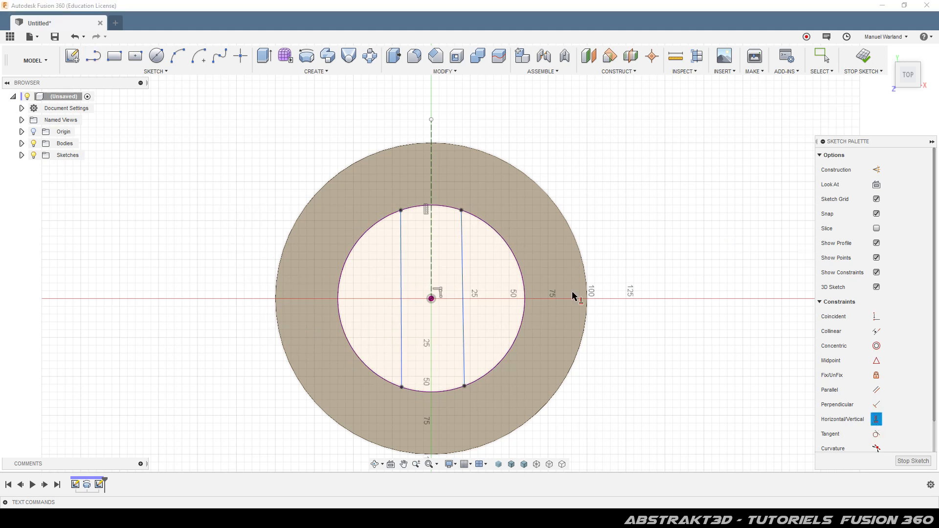
{"action": "left_click", "coordinate": [464, 336]}
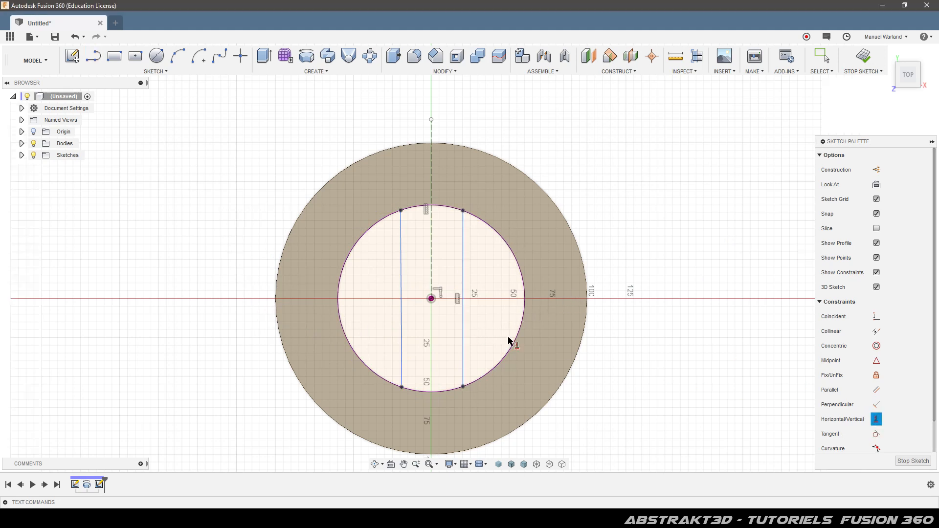
{"action": "left_click", "coordinate": [402, 325]}
Make the two vertical lines symmetric about the central construction line
{"action": "scroll", "coordinate": [922, 401], "scroll_direction": "down", "scroll_amount": 1}
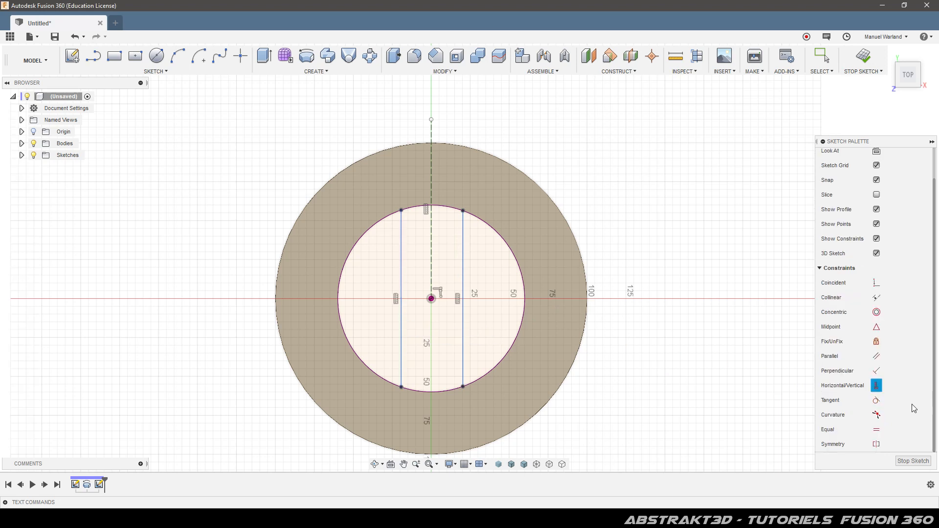
{"action": "left_click", "coordinate": [877, 444]}
{"action": "left_click", "coordinate": [402, 328]}
{"action": "left_click", "coordinate": [463, 330]}
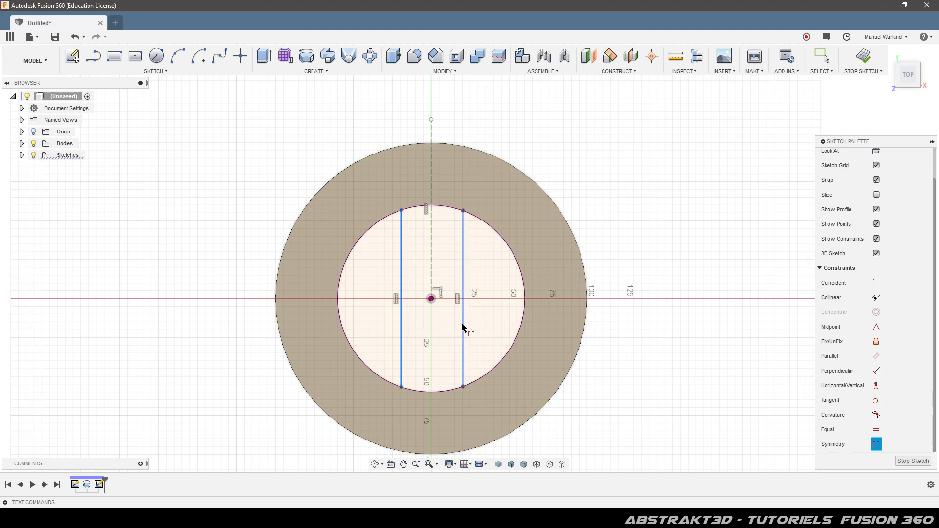
{"action": "left_click", "coordinate": [430, 263]}
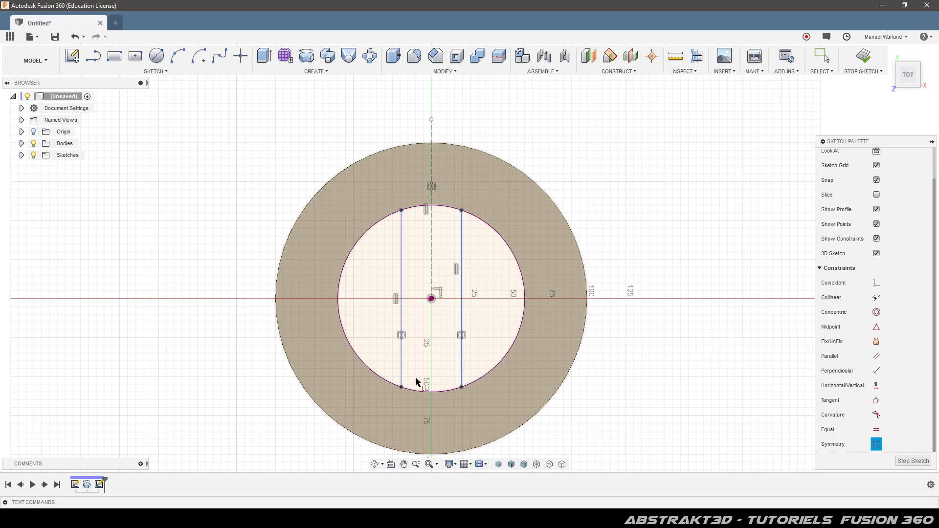
{"action": "key", "text": "Escape"}
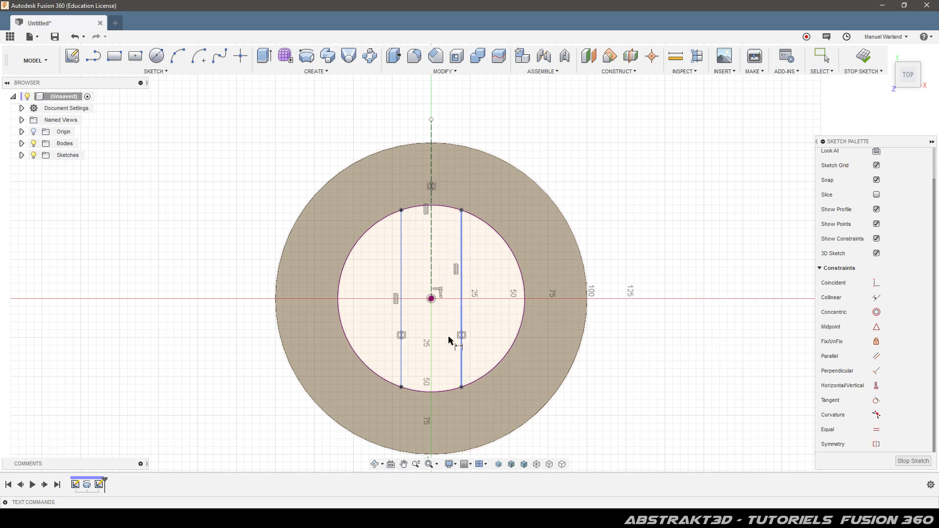
Dimension the distance between the two vertical lines with the parameter lBarre, placing the dimension below the flange
{"action": "left_click", "coordinate": [401, 361]}
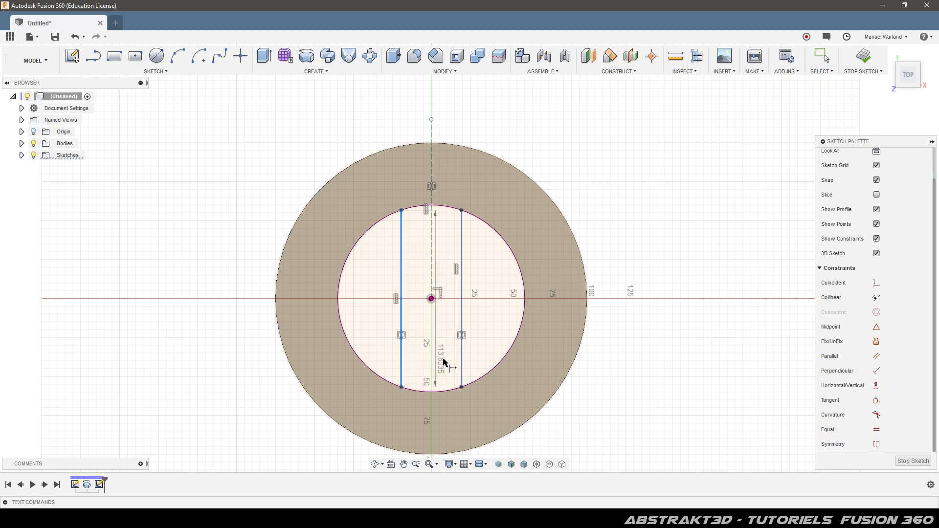
{"action": "left_click", "coordinate": [462, 369]}
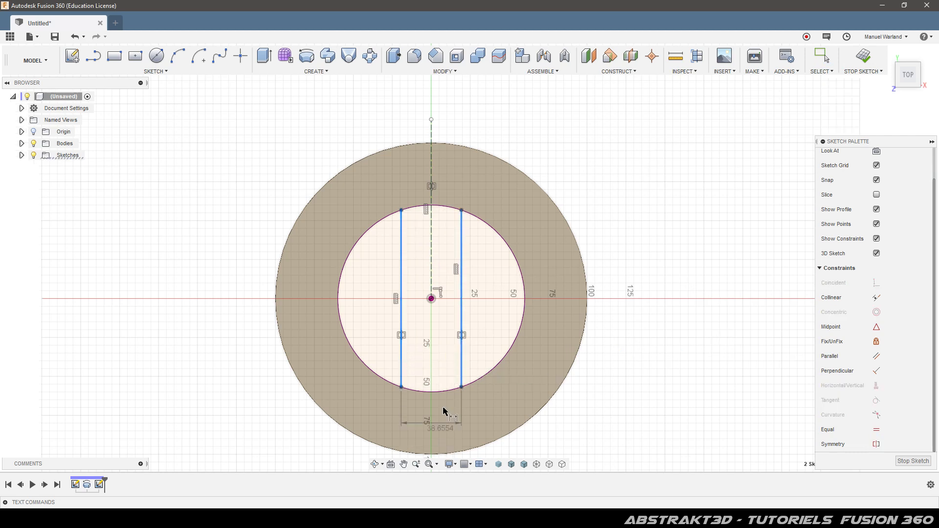
{"action": "scroll", "coordinate": [435, 240], "scroll_direction": "down", "scroll_amount": 4}
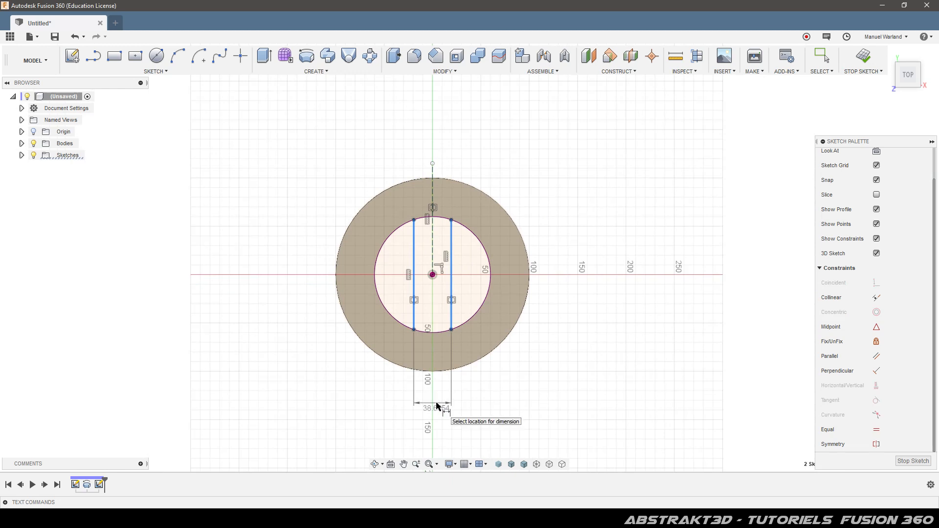
{"action": "left_click", "coordinate": [424, 404]}
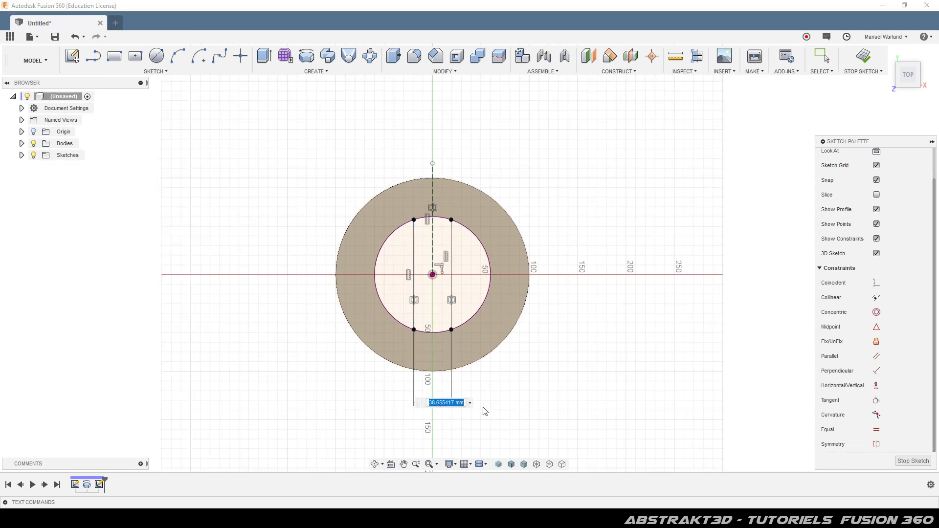
{"action": "type", "text": "lB"}
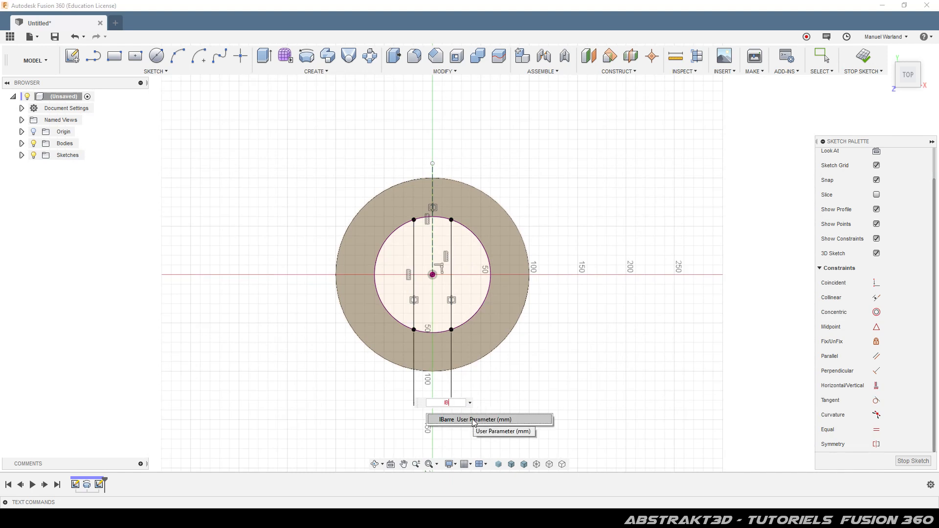
{"action": "left_click", "coordinate": [472, 419]}
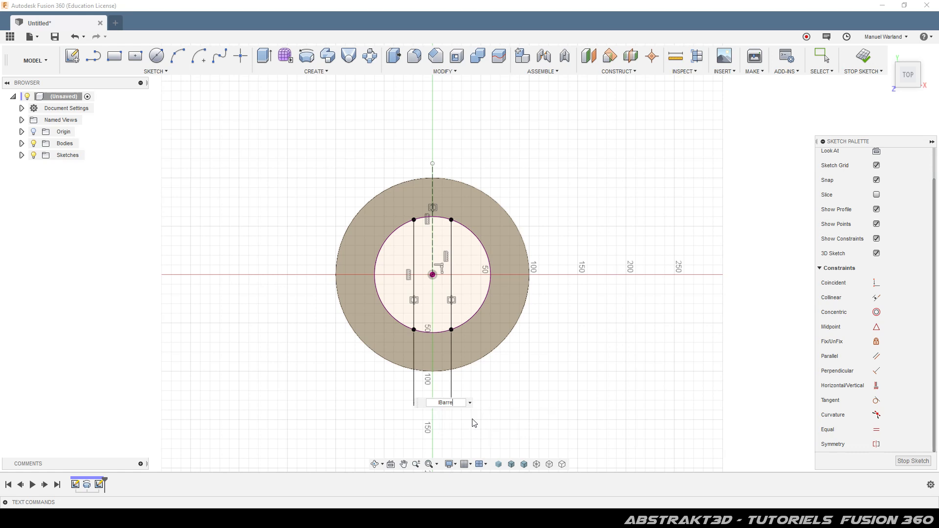
{"action": "key", "text": "Return"}
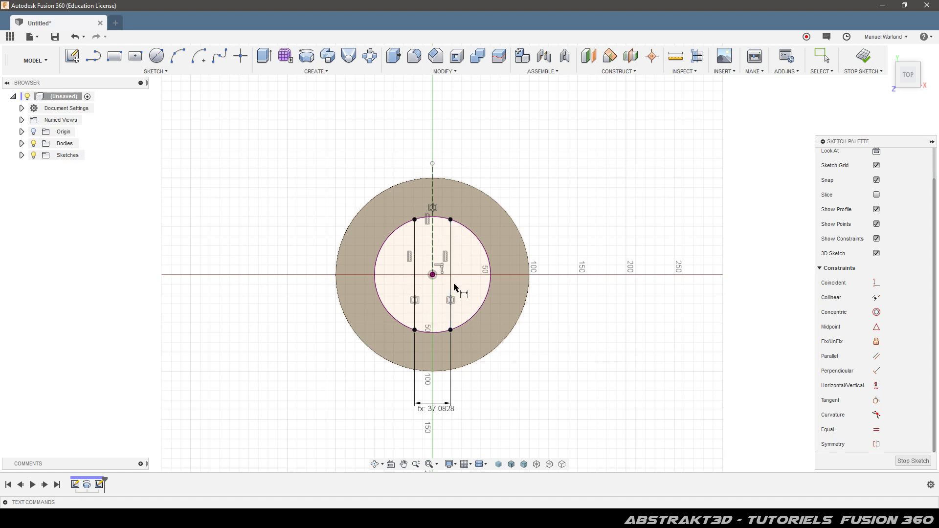
Finish the sketch and extrude the central strip profile by -EpBarre, joining it to the flanged body as a crossbar
{"action": "left_click", "coordinate": [907, 462]}
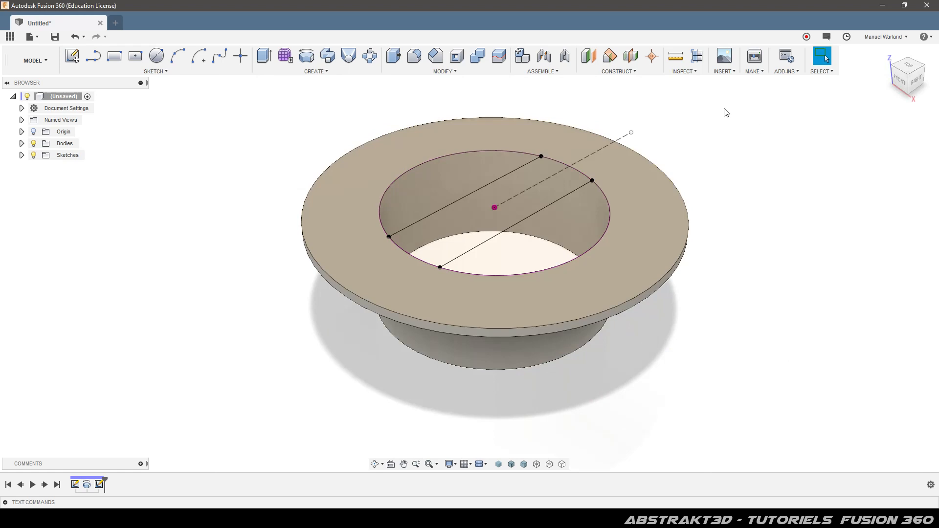
{"action": "left_click", "coordinate": [471, 235]}
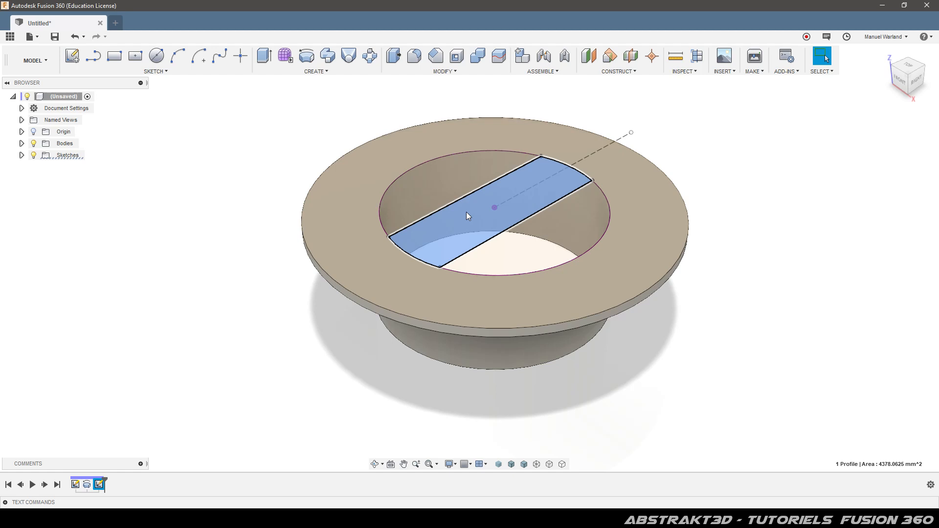
{"action": "key", "text": "e"}
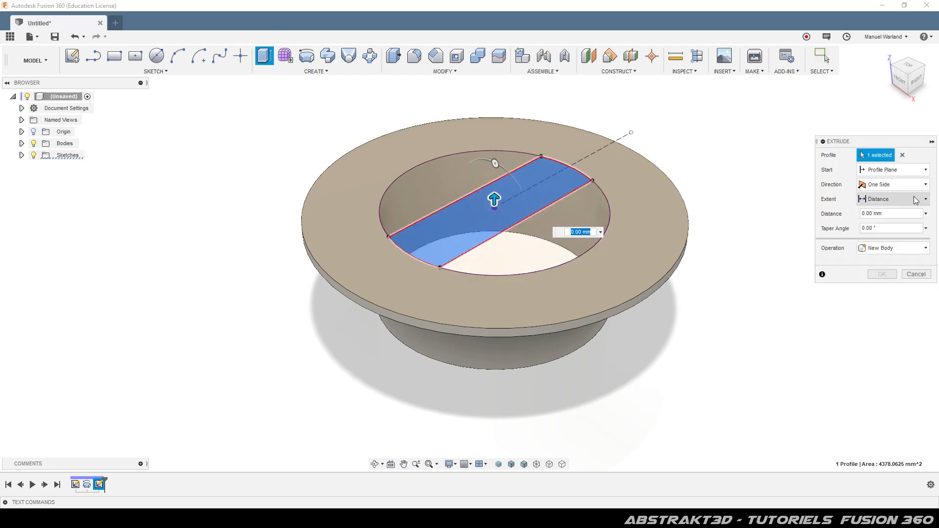
{"action": "left_click", "coordinate": [895, 213]}
{"action": "type", "text": "-"}
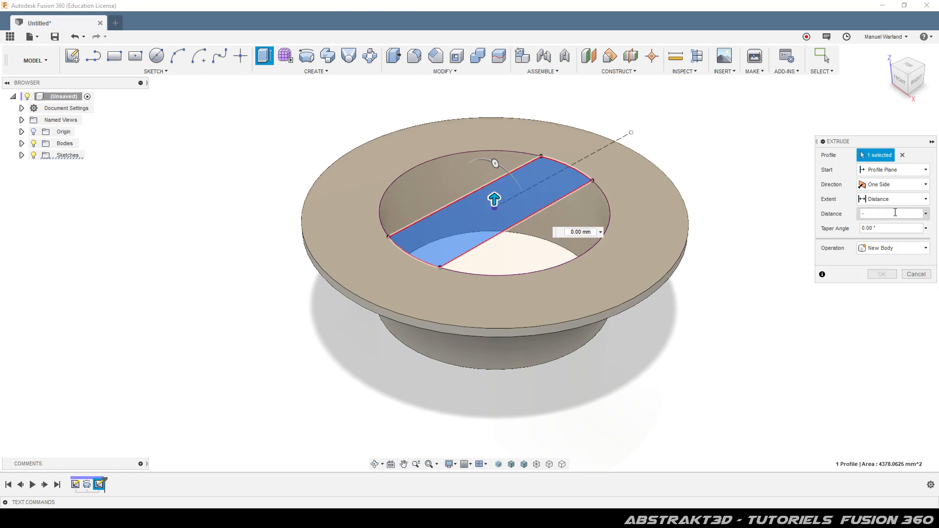
{"action": "type", "text": "EpBarre"}
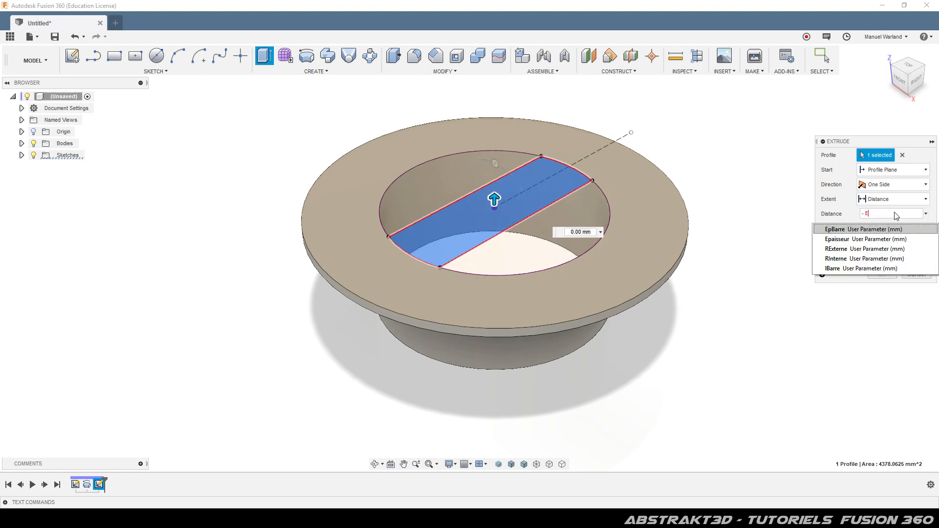
{"action": "left_click", "coordinate": [838, 229]}
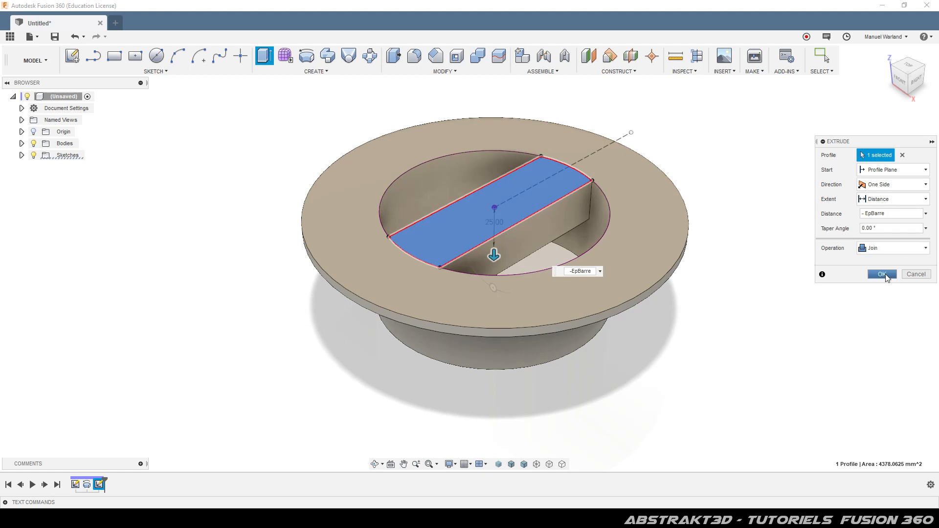
{"action": "left_click", "coordinate": [882, 274]}
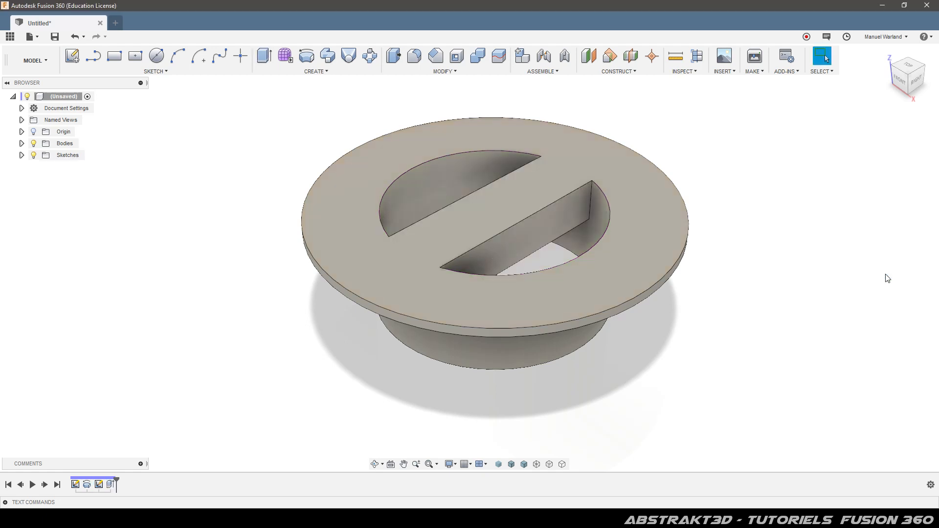
Start a Rule Fillet with the All Edges rule on the flange's top face and set its radius to 0
{"action": "scroll", "coordinate": [557, 355], "scroll_direction": "down", "scroll_amount": 2}
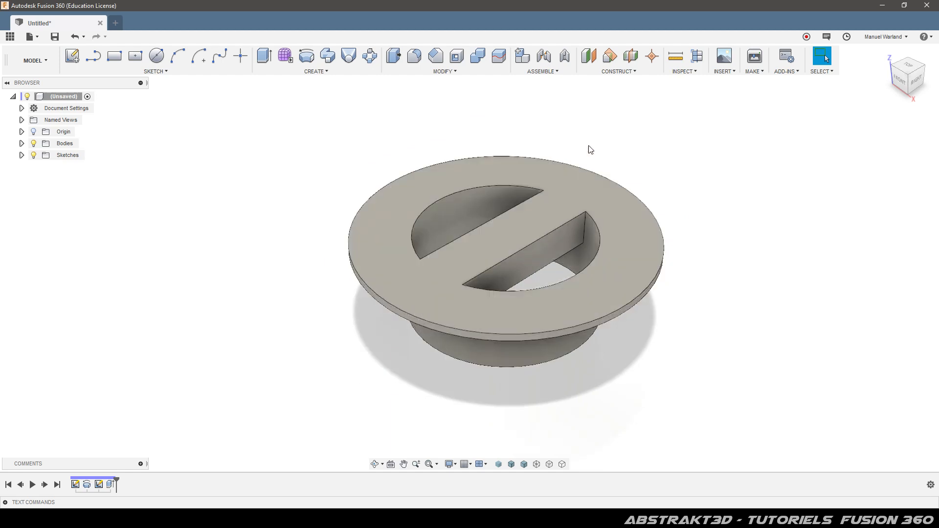
{"action": "scroll", "coordinate": [591, 149], "scroll_direction": "up", "scroll_amount": 2}
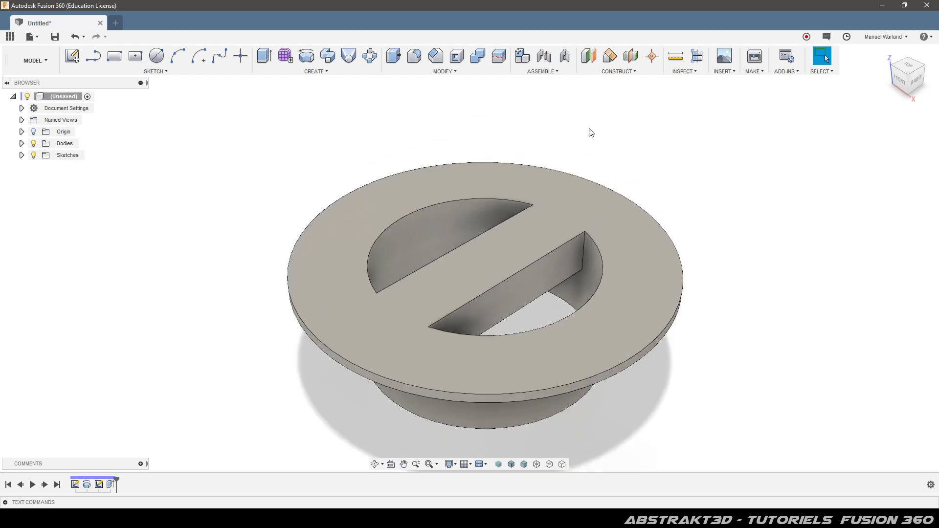
{"action": "left_click", "coordinate": [413, 55]}
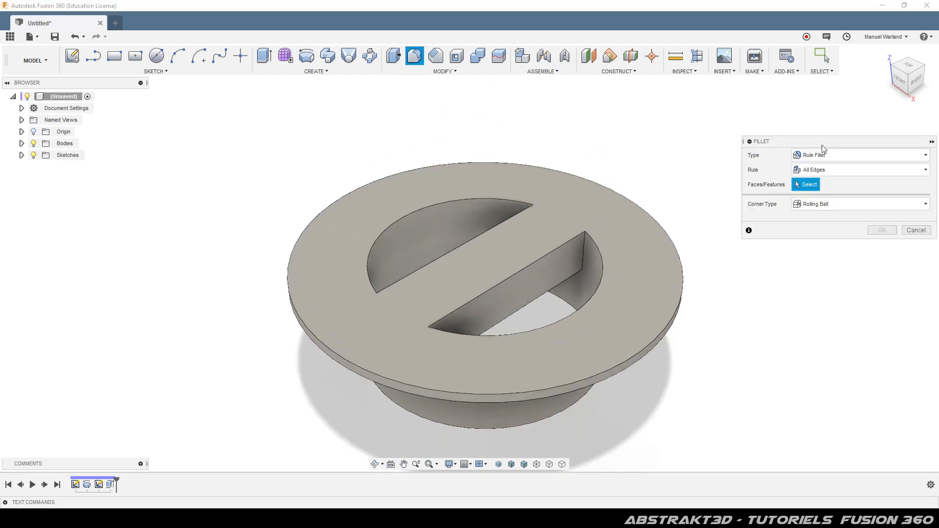
{"action": "left_click", "coordinate": [832, 155]}
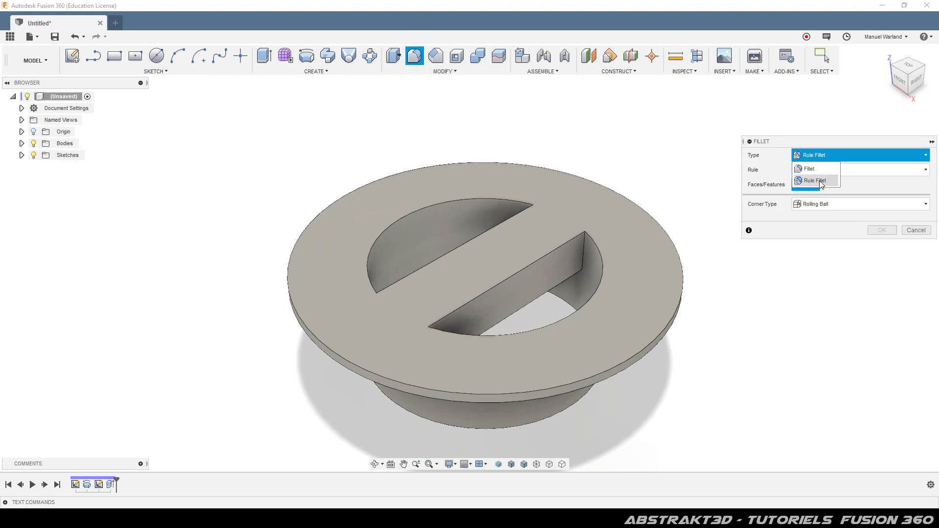
{"action": "left_click", "coordinate": [821, 181]}
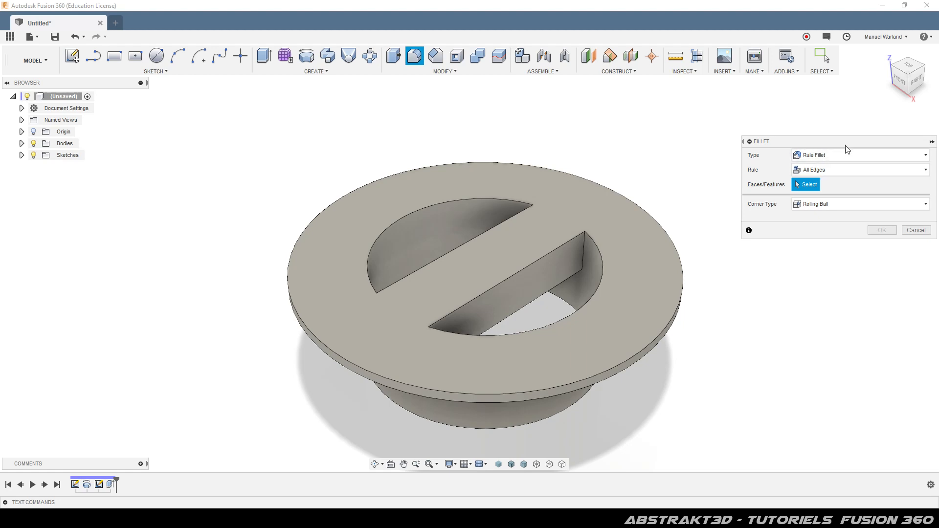
{"action": "left_click", "coordinate": [835, 158]}
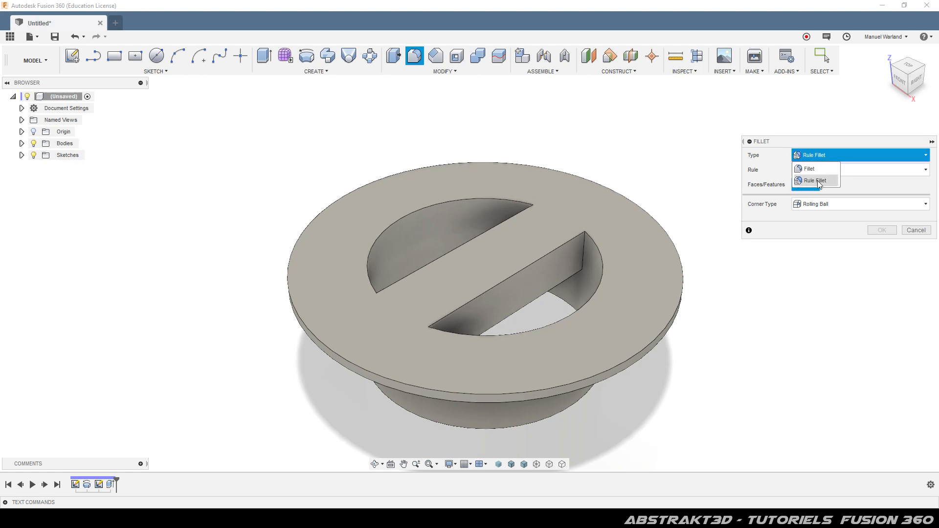
{"action": "left_click", "coordinate": [798, 182]}
{"action": "left_click", "coordinate": [489, 265]}
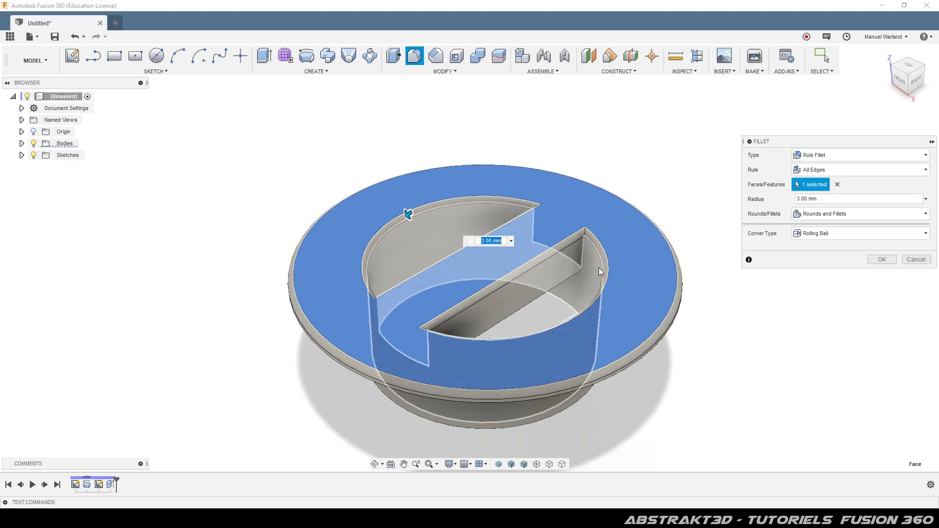
{"action": "left_click", "coordinate": [825, 199]}
{"action": "double_click", "coordinate": [825, 199]}
{"action": "type", "text": "0"}
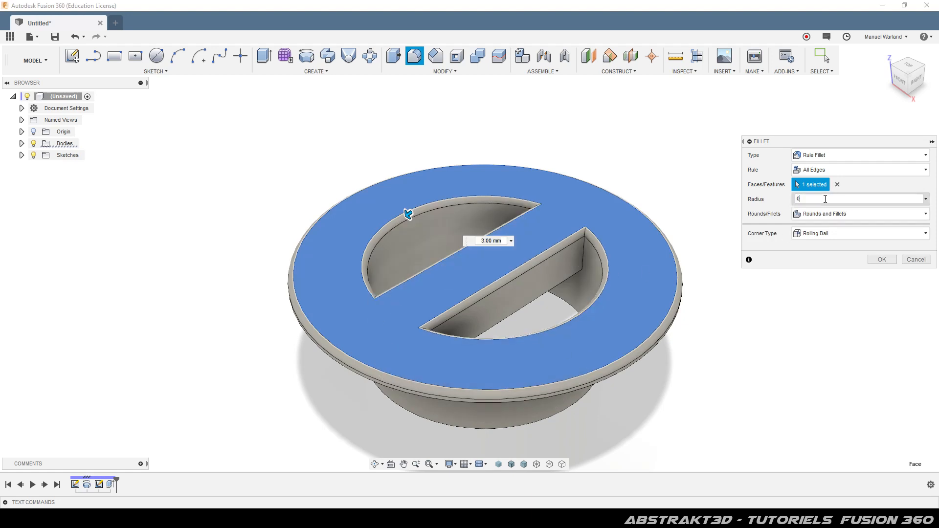
Add the opening's inner wall and the crossbar's faces to the rule fillet, then apply it with a 3 mm radius
{"action": "left_click", "coordinate": [503, 285]}
{"action": "middle_click_drag", "start_coordinate": [487, 289], "coordinate": [490, 229], "text": "shift"}
{"action": "middle_click_drag", "start_coordinate": [505, 277], "coordinate": [465, 154], "text": "shift"}
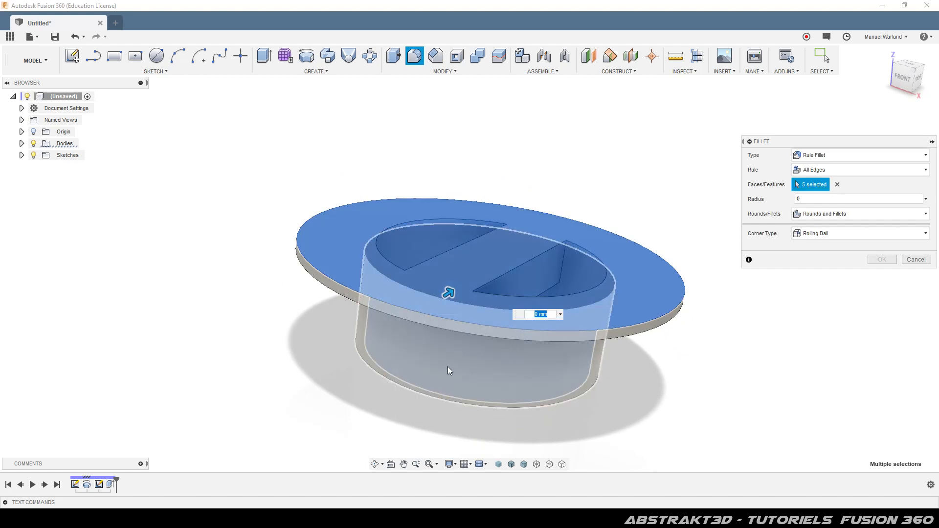
{"action": "left_click", "coordinate": [833, 200]}
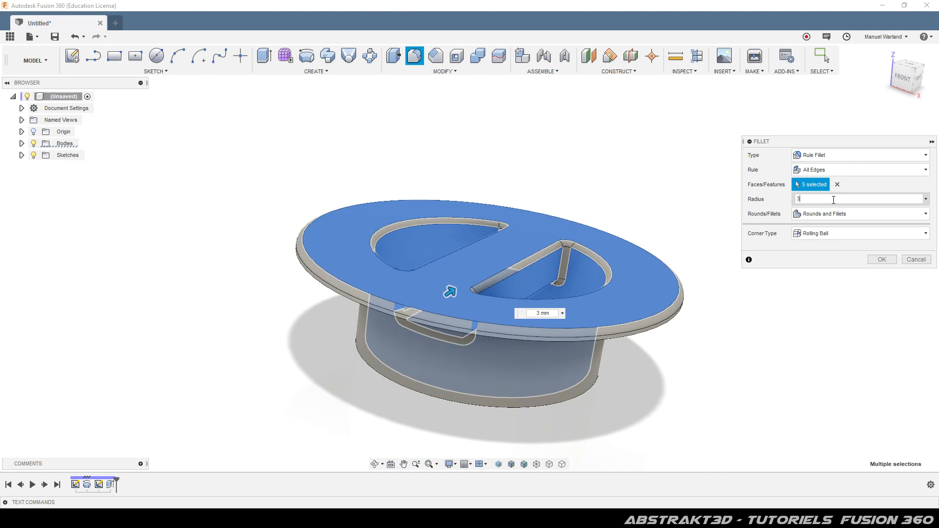
{"action": "key", "text": "Return"}
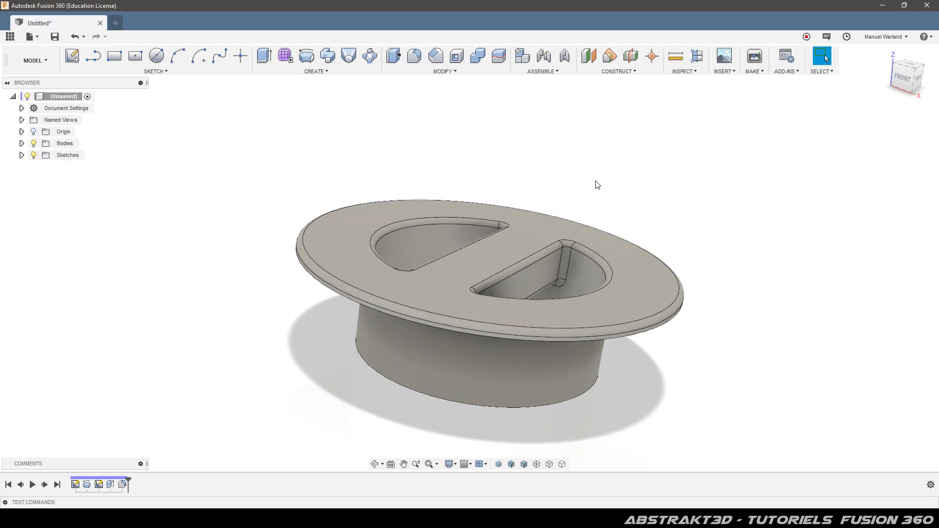
Open the model parameters and set RExterne to 150 mm and RInterne to 100 mm
{"action": "middle_click_drag", "start_coordinate": [347, 176], "coordinate": [346, 200], "text": "shift"}
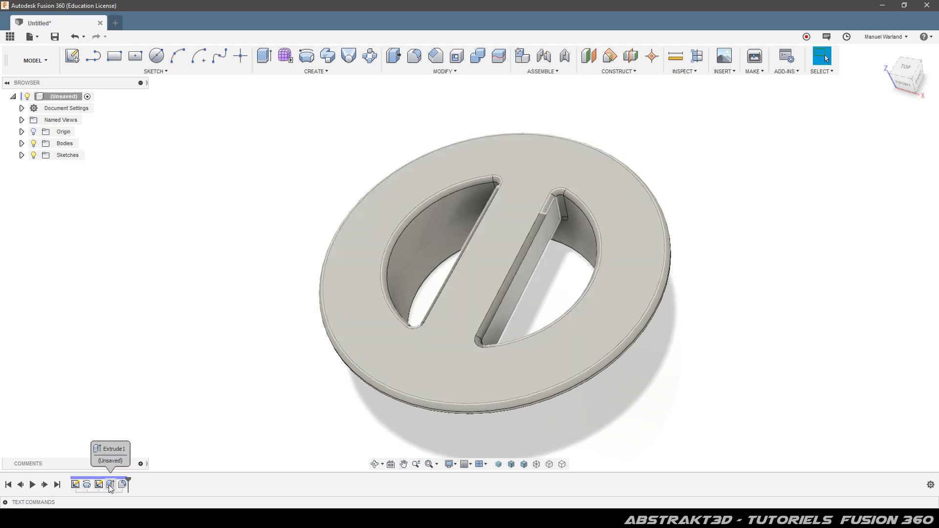
{"action": "left_click", "coordinate": [443, 72]}
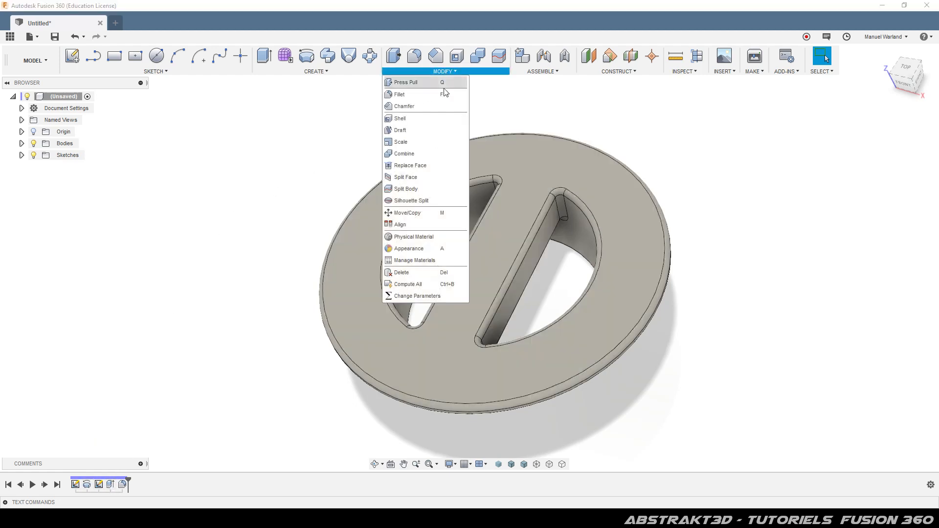
{"action": "left_click", "coordinate": [442, 297]}
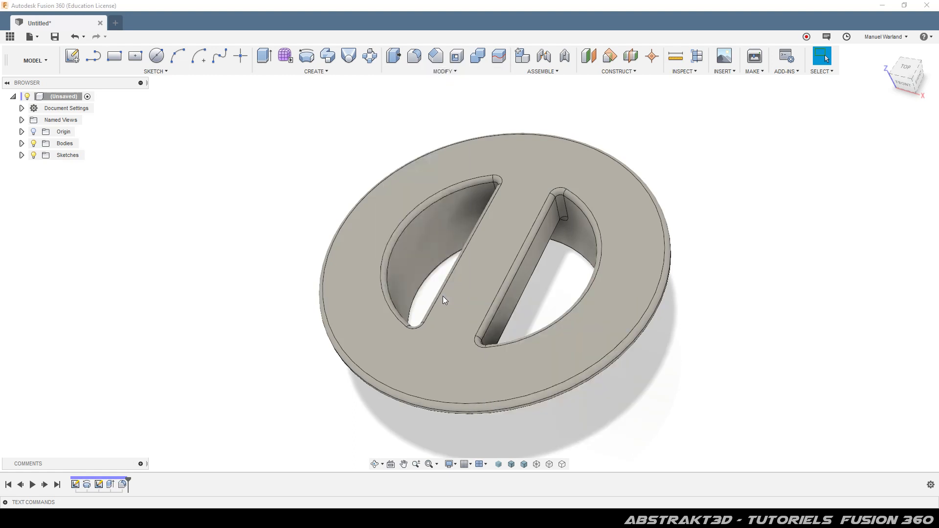
{"action": "left_click_drag", "start_coordinate": [319, 164], "coordinate": [272, 154]}
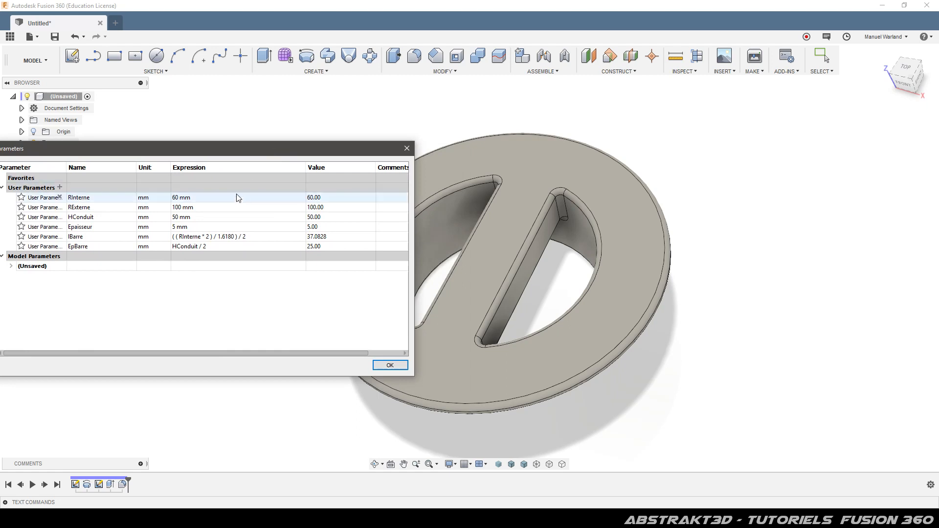
{"action": "left_click", "coordinate": [203, 209]}
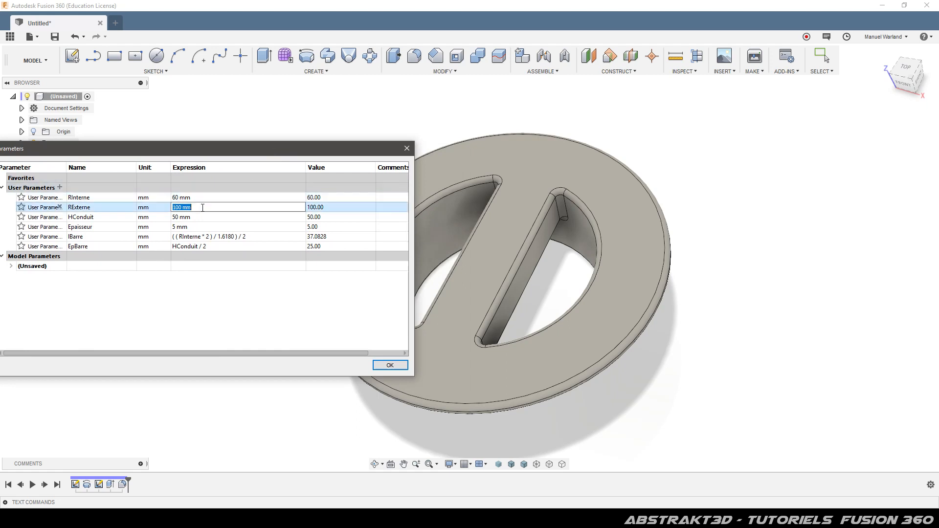
{"action": "type", "text": "150"}
{"action": "key", "text": "Return"}
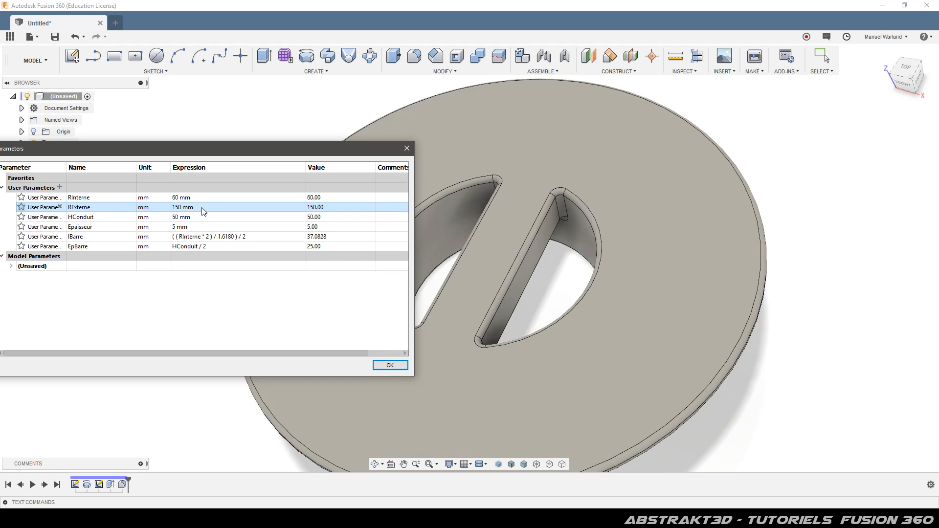
{"action": "left_click", "coordinate": [192, 198]}
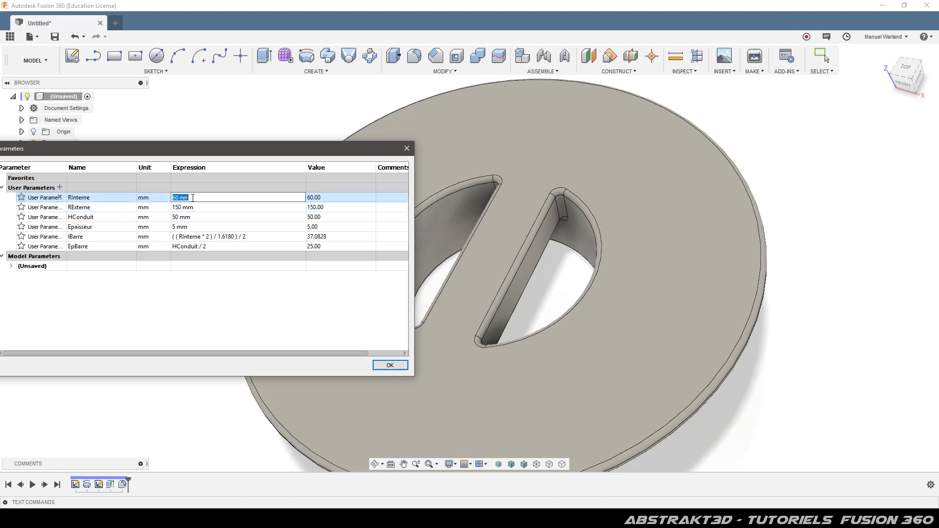
{"action": "type", "text": "100"}
{"action": "key", "text": "Return"}
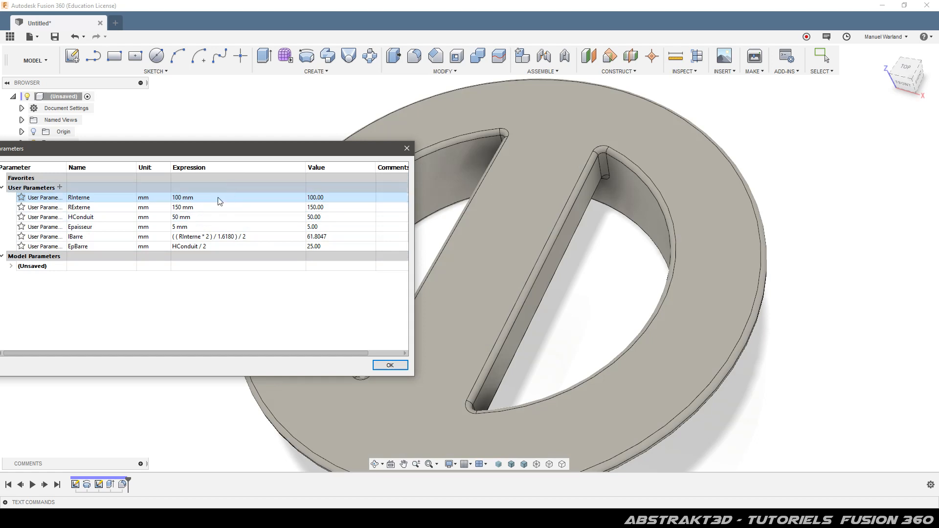
Set the user parameter HConduit to 25 mm
{"action": "double_click", "coordinate": [200, 219]}
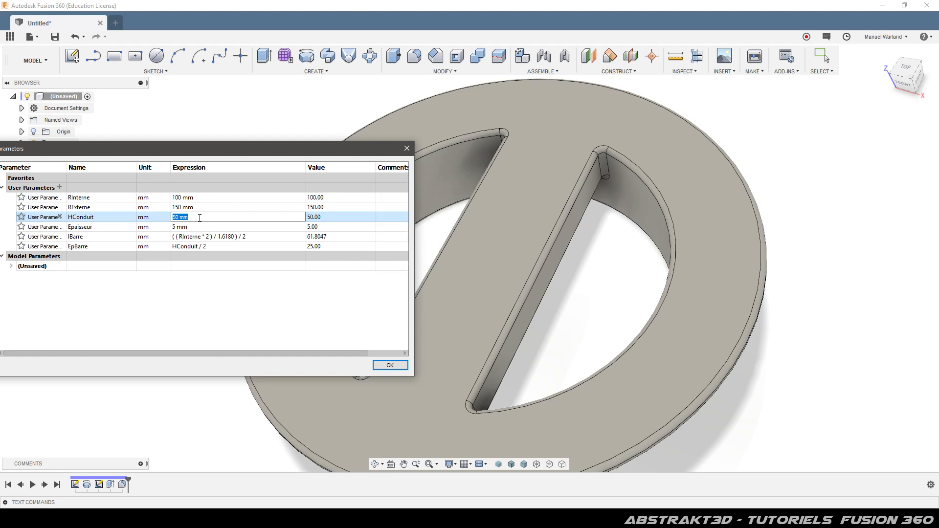
{"action": "type", "text": "25"}
{"action": "key", "text": "Return"}
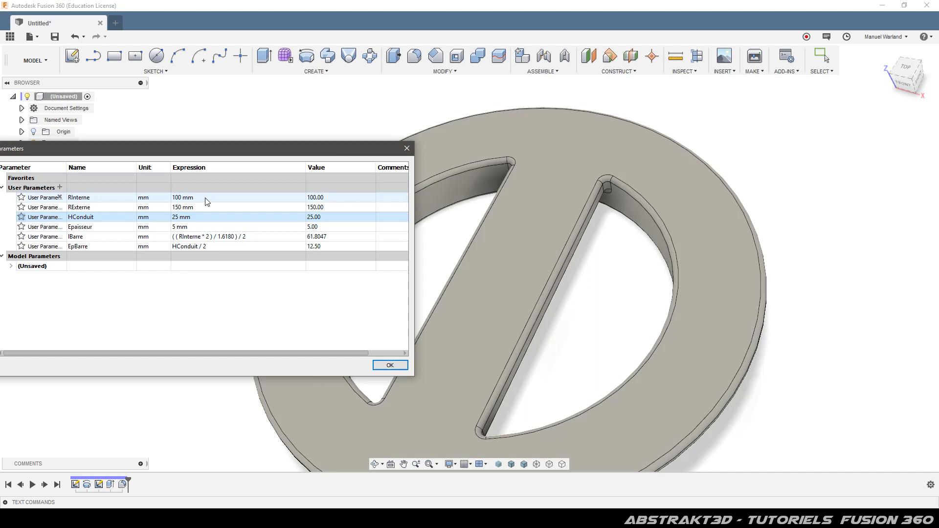
Set the user parameters RInterne to 80 mm and RExterne to 120 mm
{"action": "double_click", "coordinate": [206, 198]}
{"action": "type", "text": "80"}
{"action": "key", "text": "Return"}
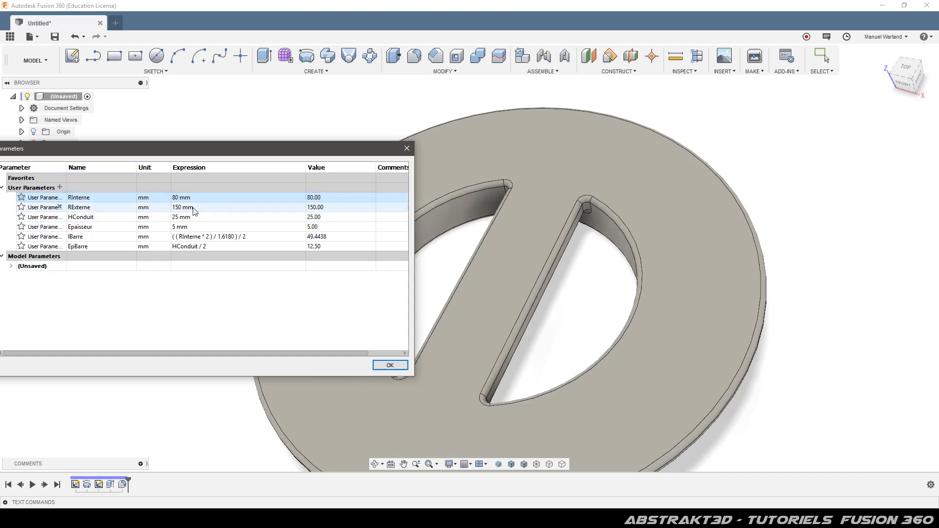
{"action": "double_click", "coordinate": [194, 207]}
{"action": "type", "text": "120"}
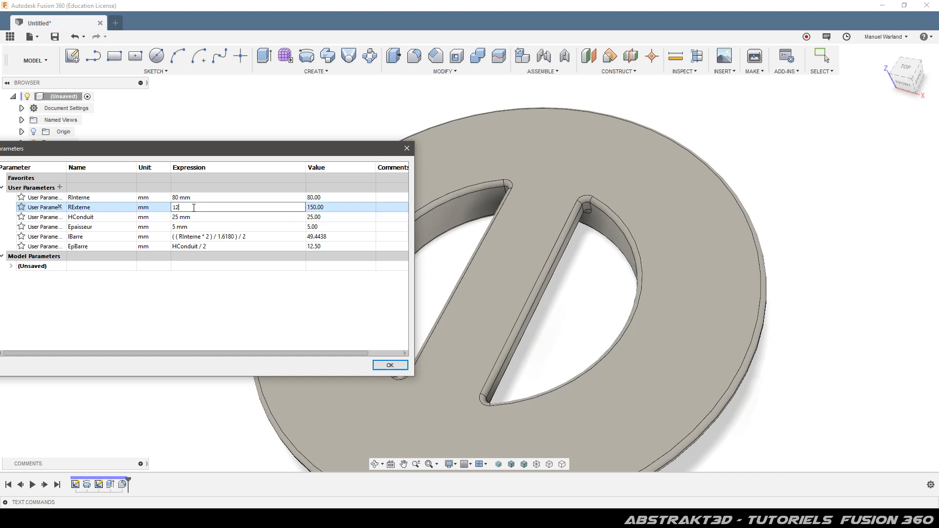
{"action": "key", "text": "Return"}
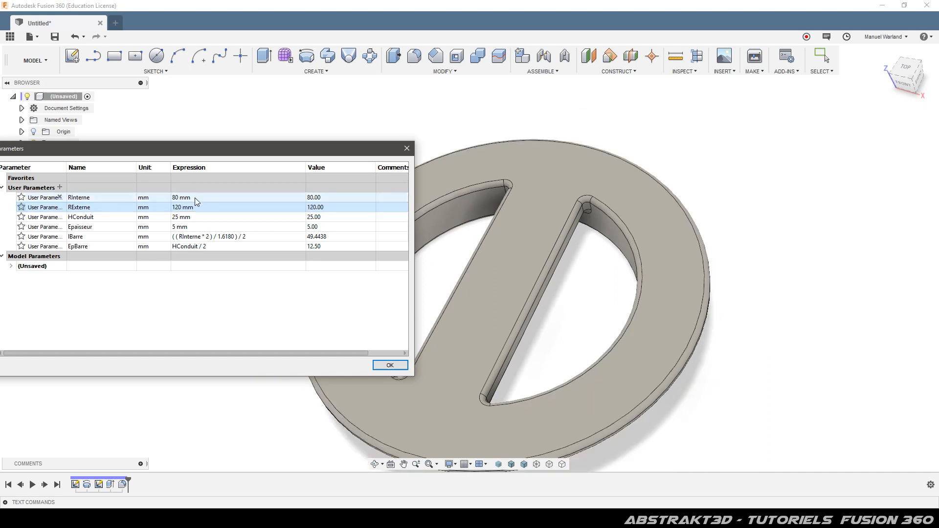
Set RInterne to 60 mm, check the part in the top view and close the parameters
{"action": "double_click", "coordinate": [195, 198]}
{"action": "type", "text": "60"}
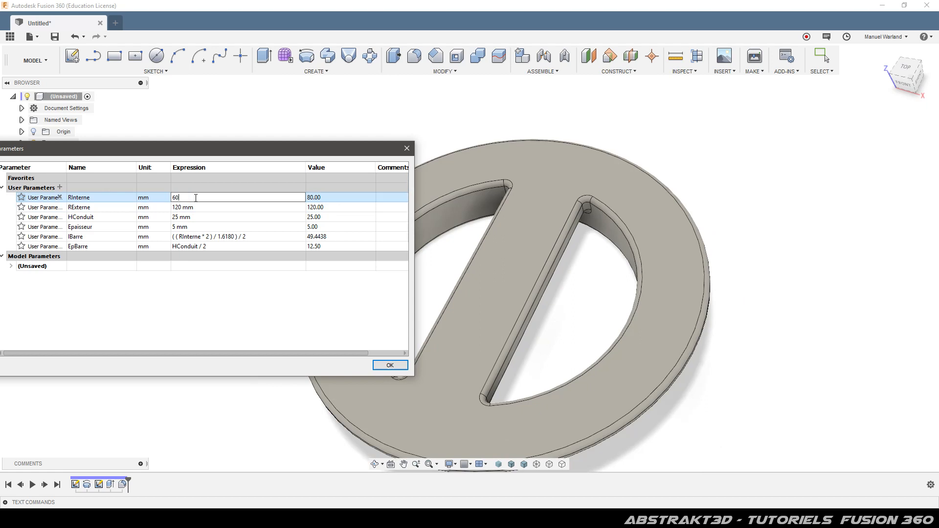
{"action": "key", "text": "Return"}
{"action": "scroll", "coordinate": [597, 109], "scroll_direction": "down", "scroll_amount": 3}
{"action": "middle_click_drag", "start_coordinate": [497, 235], "coordinate": [518, 291], "text": "shift"}
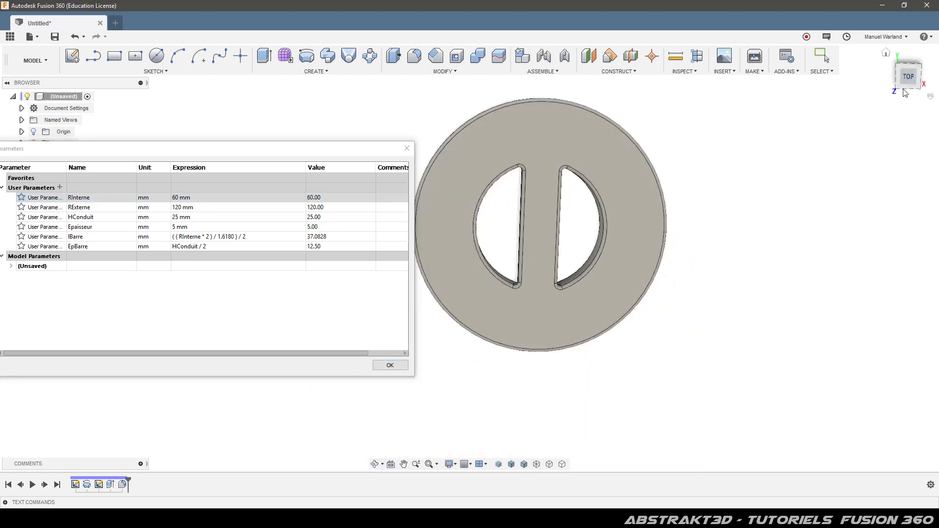
{"action": "left_click", "coordinate": [908, 78]}
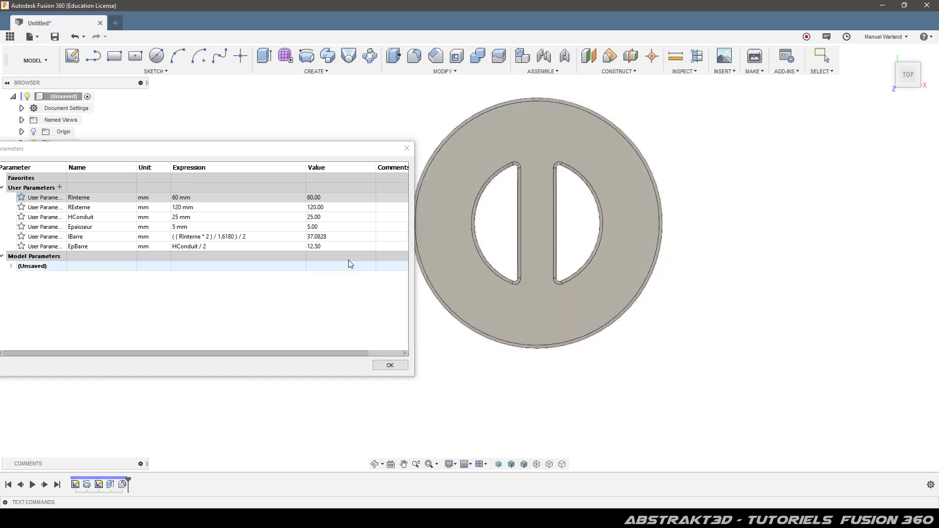
{"action": "left_click", "coordinate": [390, 366]}
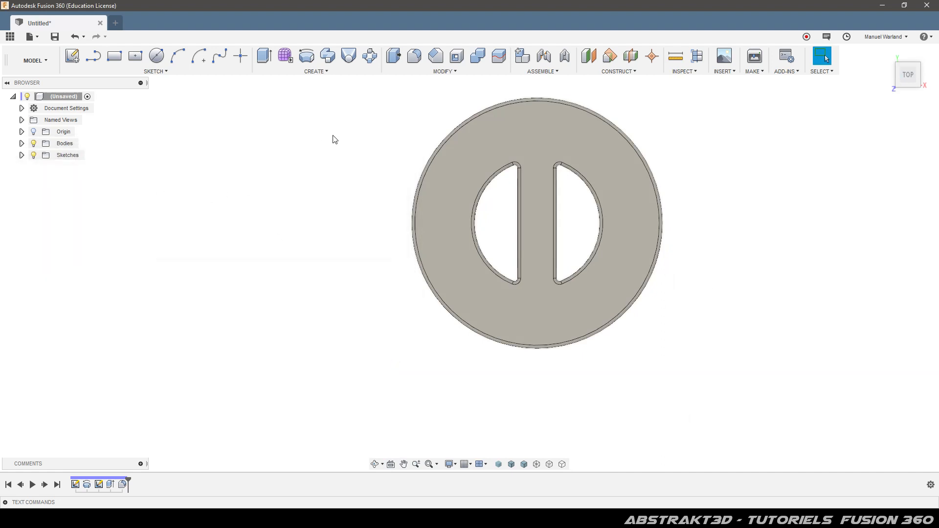
{"action": "scroll", "coordinate": [728, 90], "scroll_direction": "up", "scroll_amount": 1}
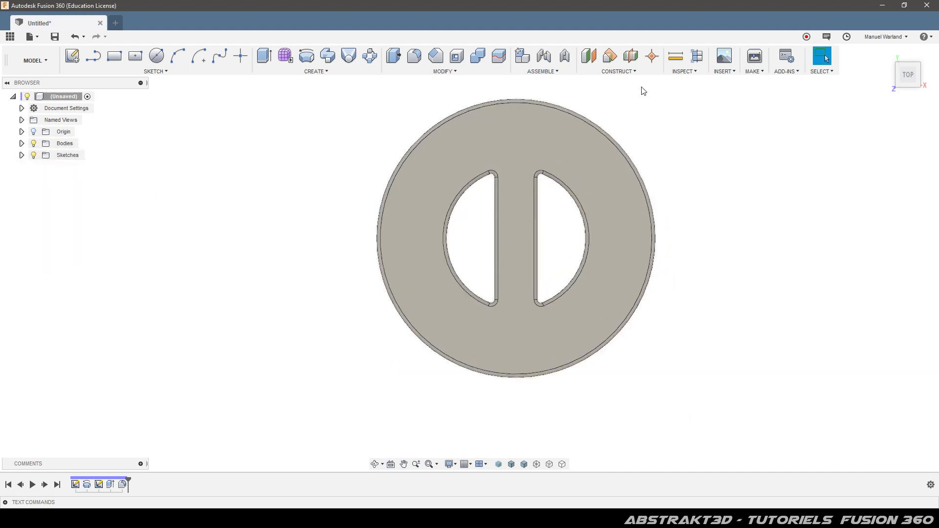
{"action": "scroll", "coordinate": [644, 90], "scroll_direction": "up", "scroll_amount": 1}
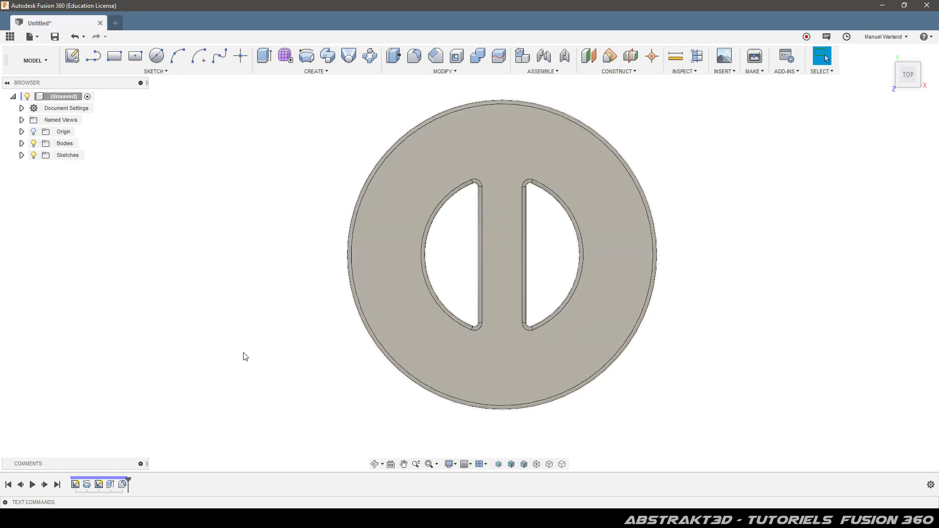
{"action": "left_click", "coordinate": [451, 72]}
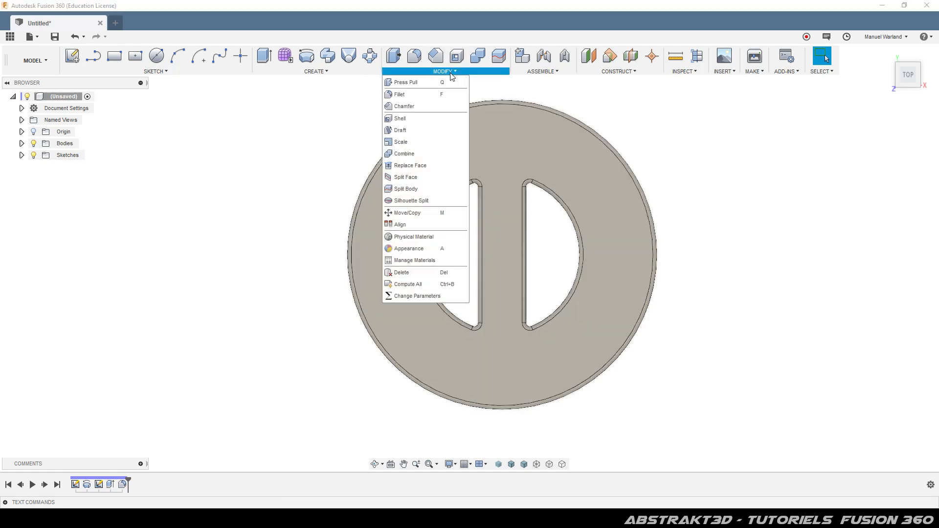
{"action": "left_click", "coordinate": [243, 313]}
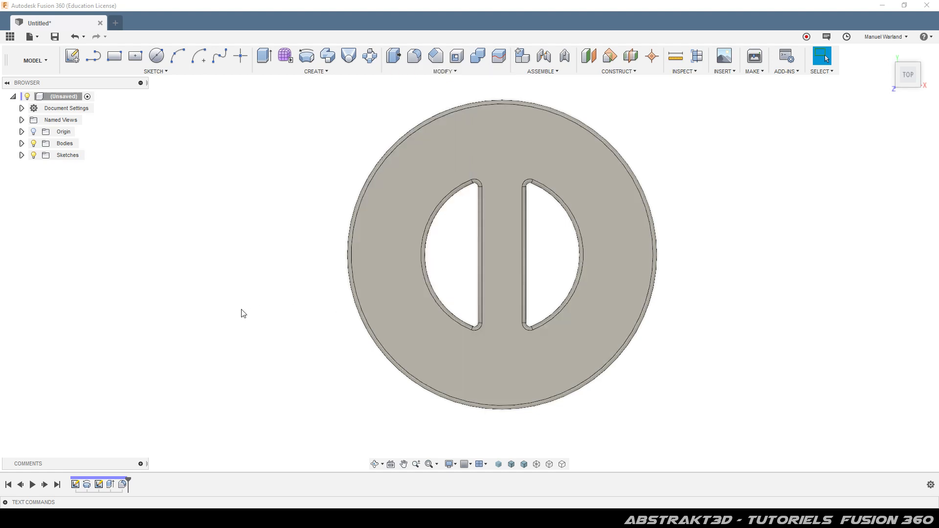